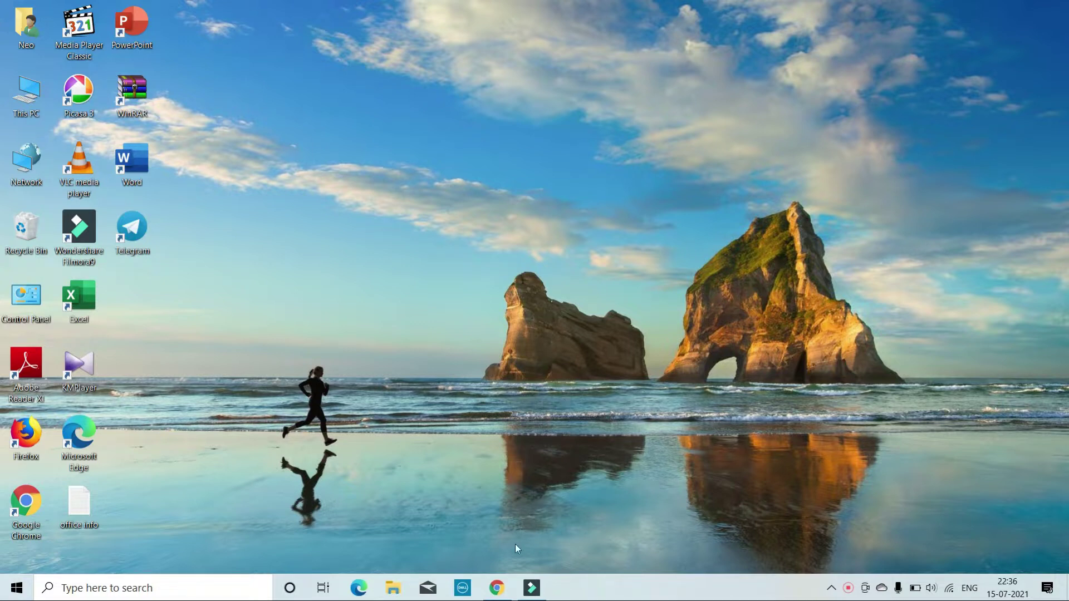
# Bring the Google Chrome window with the New Tab page to the front
pyautogui.moveTo(494, 589)
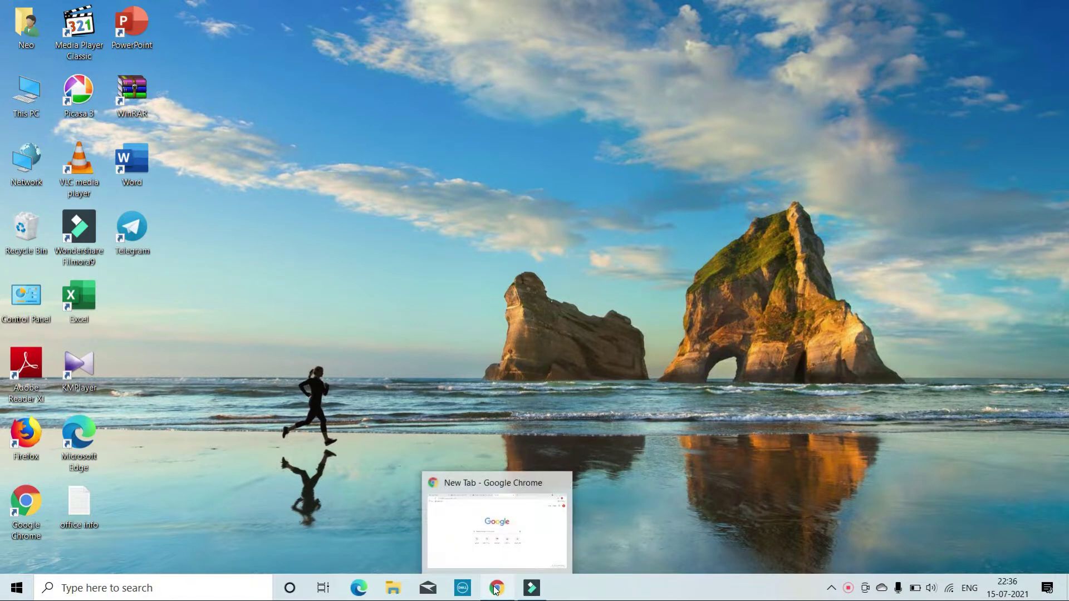
pyautogui.click(495, 589)
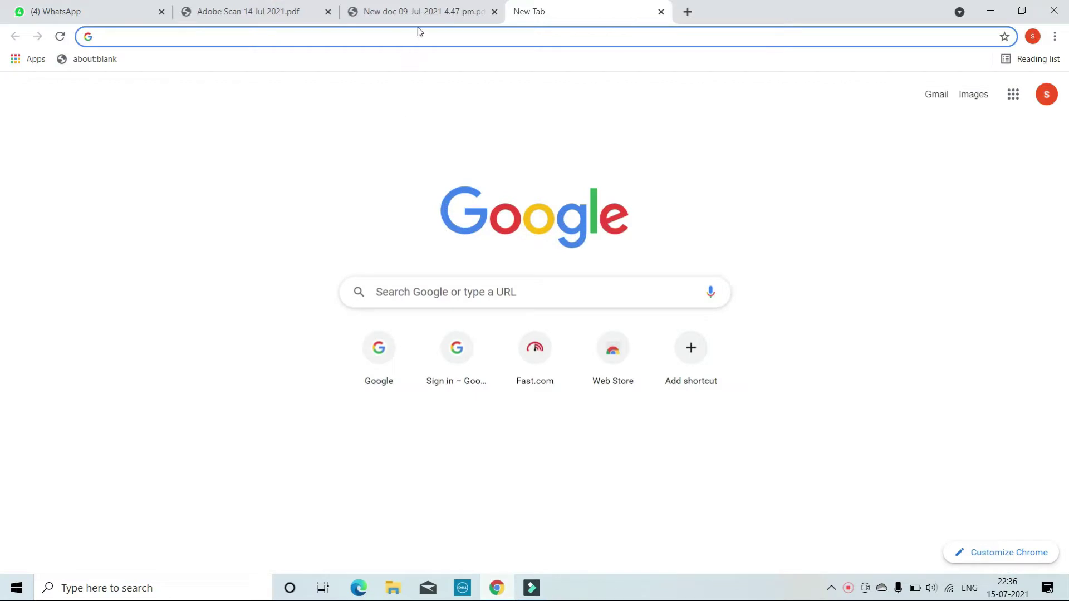
# Read the New doc 09-Jul-2021 and Adobe Scan 14 Jul 2021 PDF letters, then return to New Tab
pyautogui.click(421, 17)
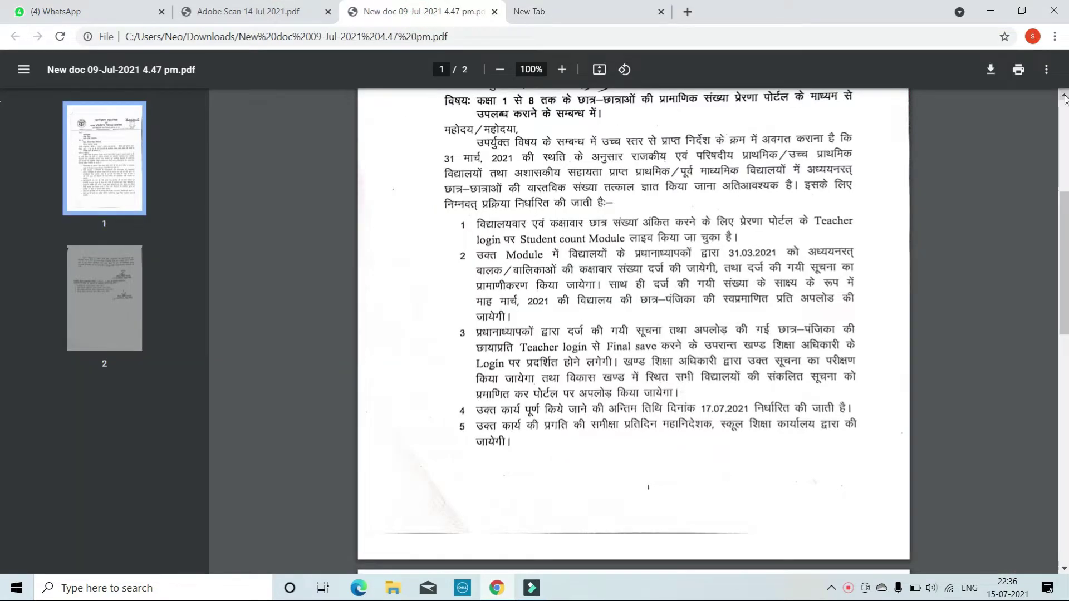
pyautogui.scroll(2, 1064, 100)
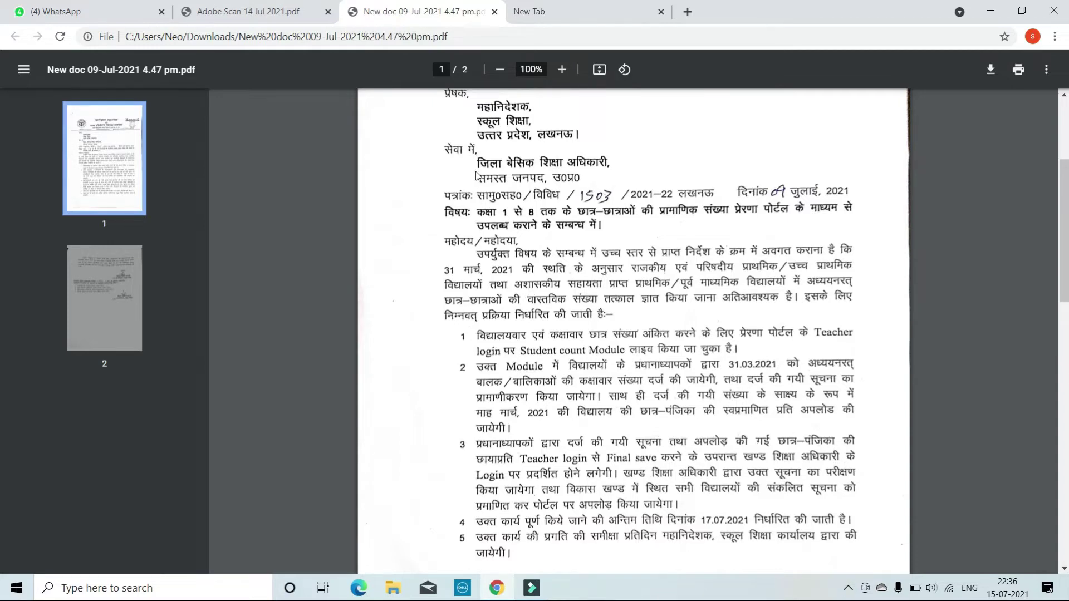
pyautogui.click(309, 13)
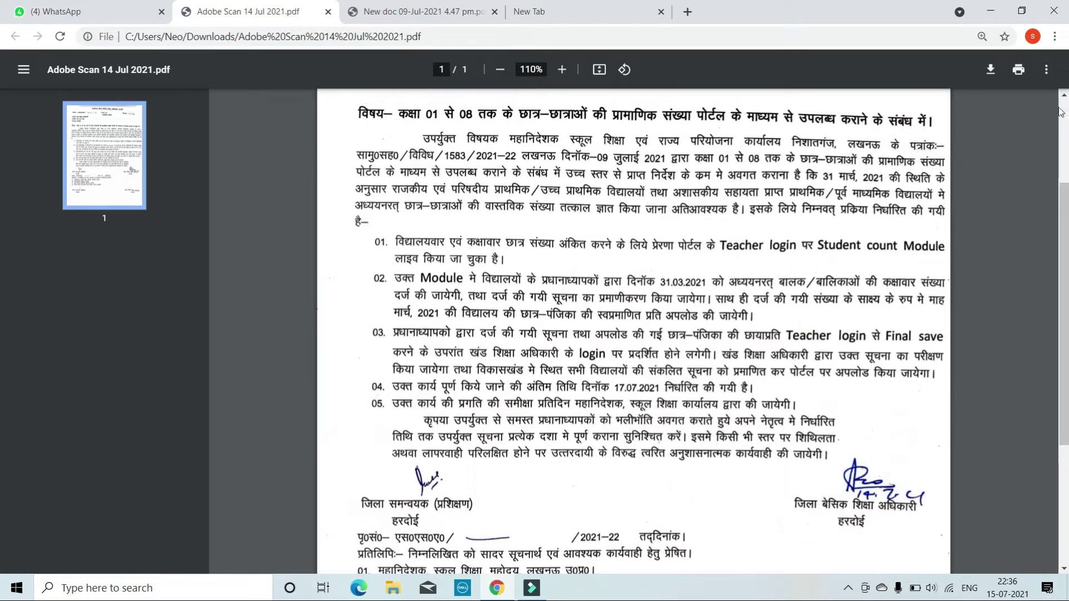
pyautogui.scroll(3, 1064, 99)
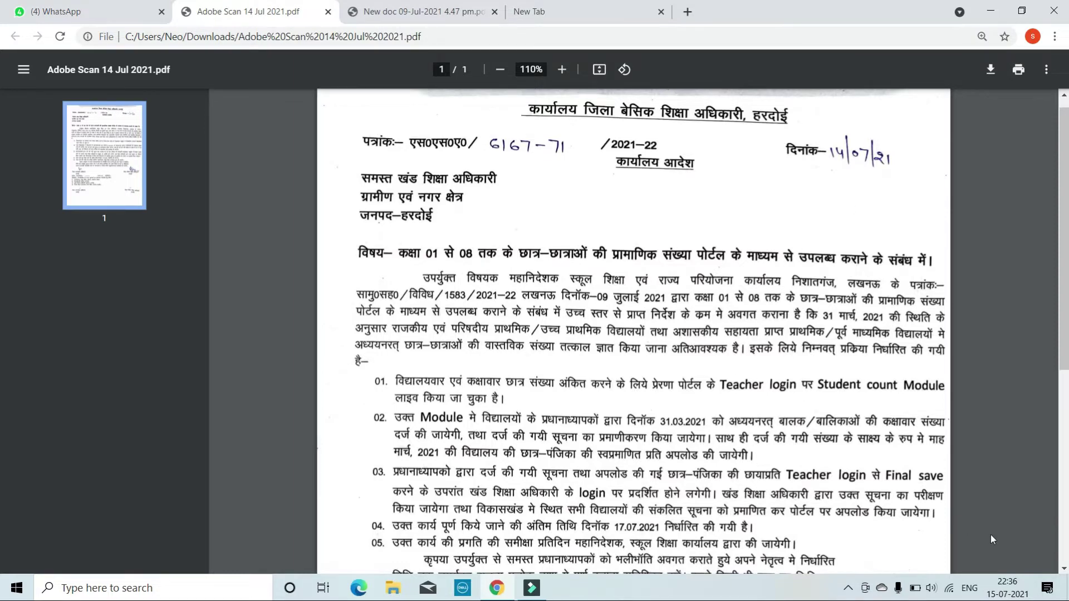
pyautogui.scroll(-3, 1061, 570)
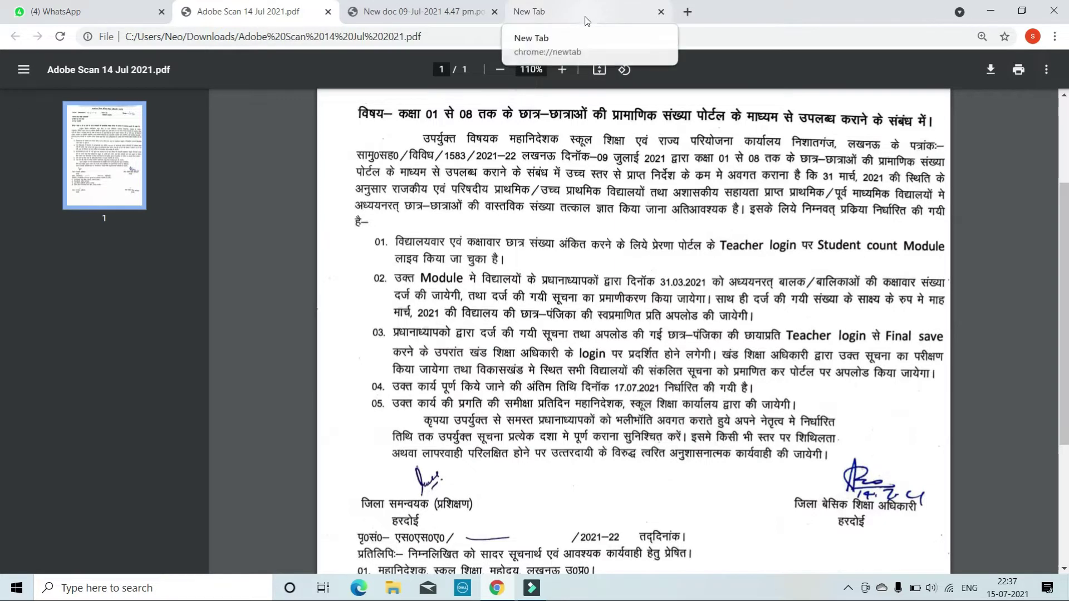
pyautogui.click(584, 20)
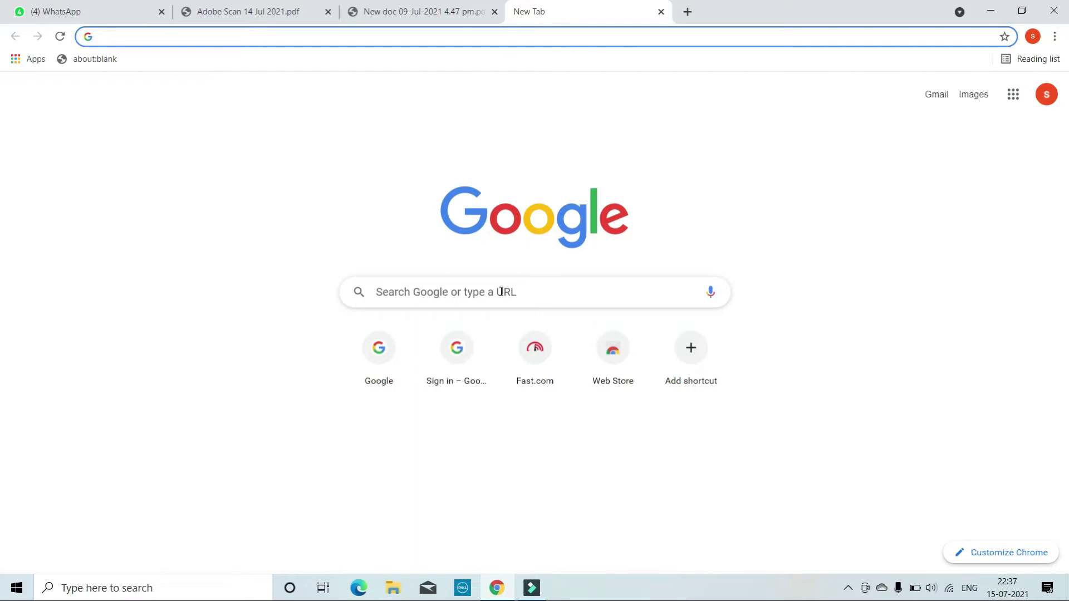
# Search Google for 'prerna up.in' and open the Mission Prerna website
pyautogui.click(447, 296)
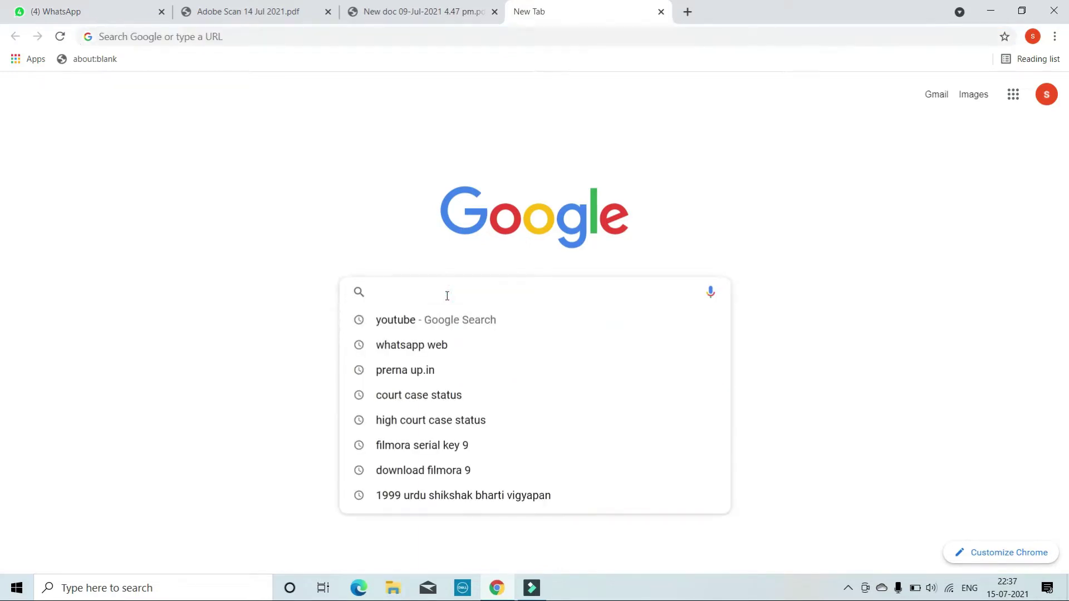
pyautogui.write('prerna up.in')
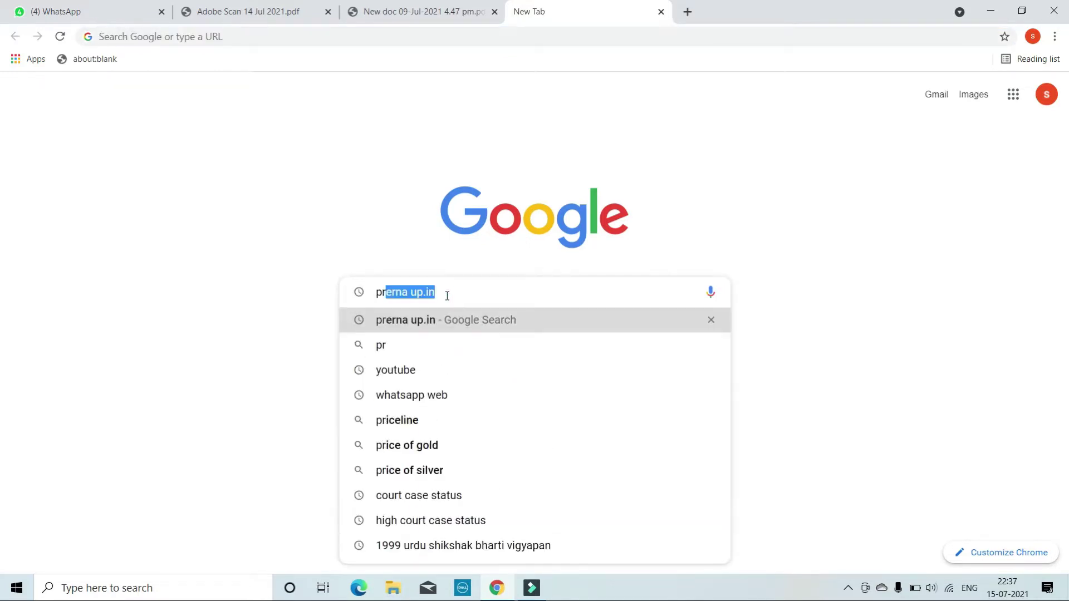
pyautogui.click(444, 321)
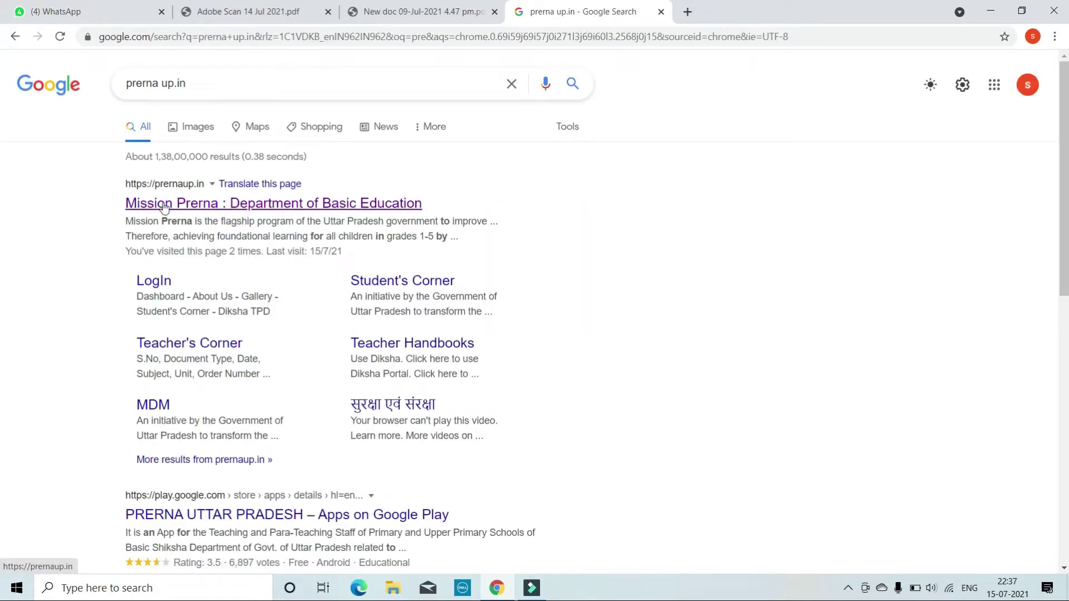
pyautogui.click(164, 206)
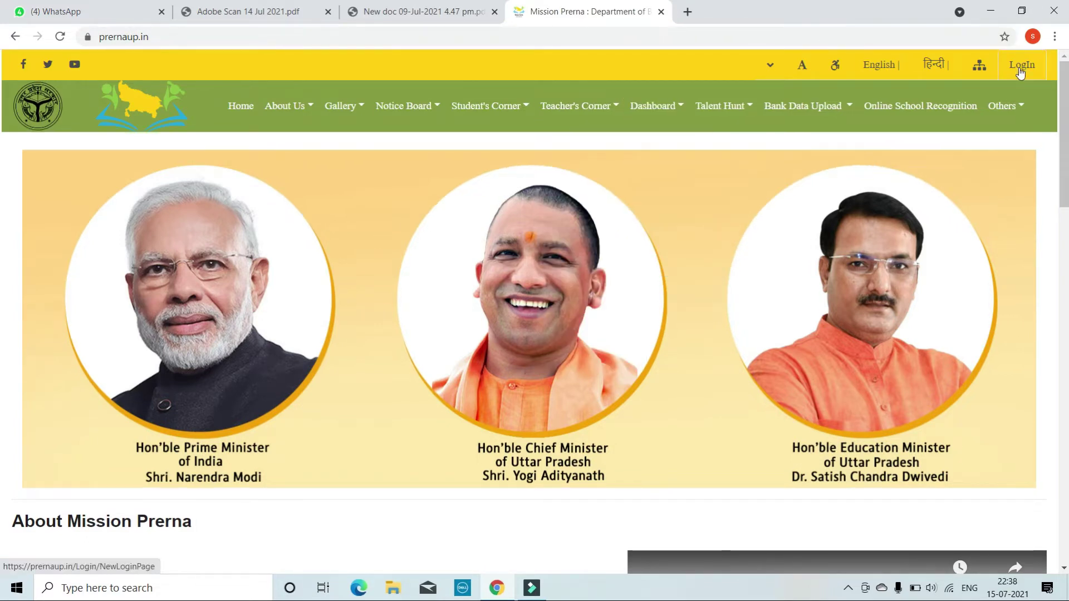
# Choose Teacher LogIn from the Bank Data Upload menu
pyautogui.moveTo(833, 107)
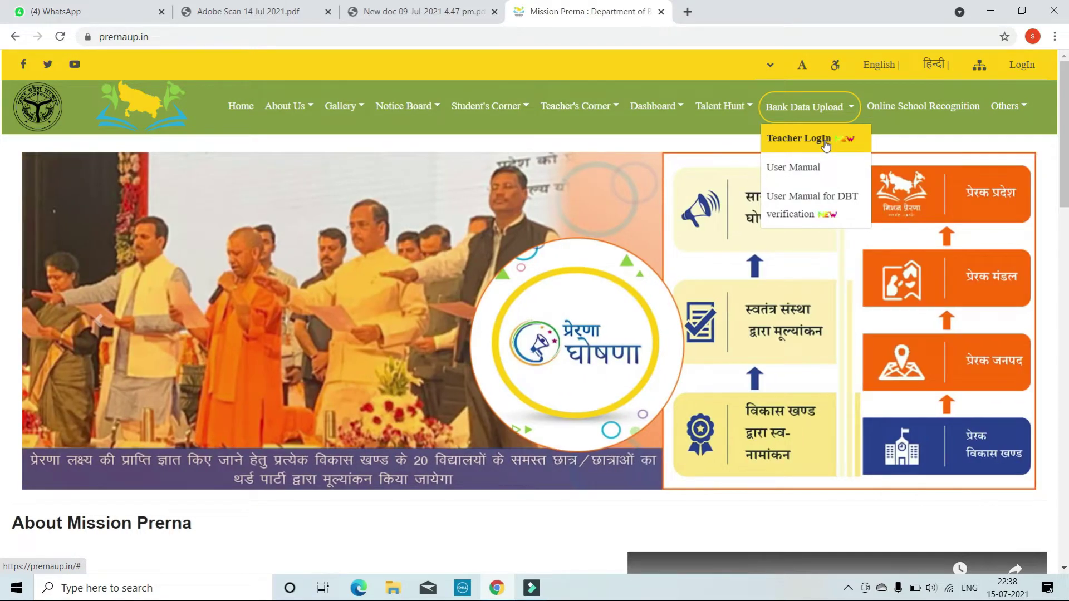
pyautogui.click(825, 143)
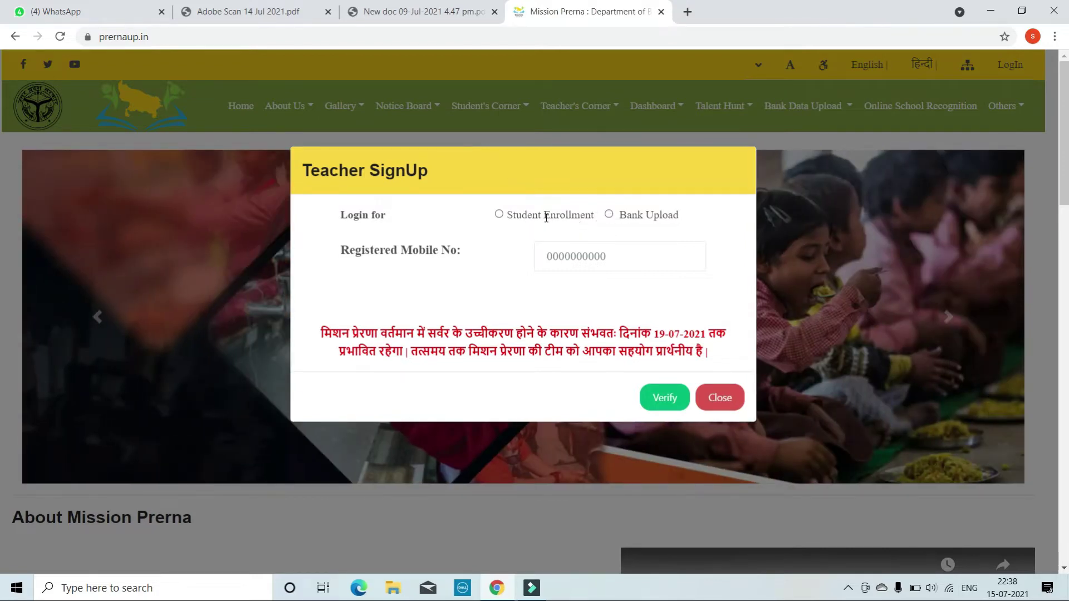
# Select Student Enrollment login, enter and verify the registered mobile number, and request an OTP
pyautogui.click(500, 216)
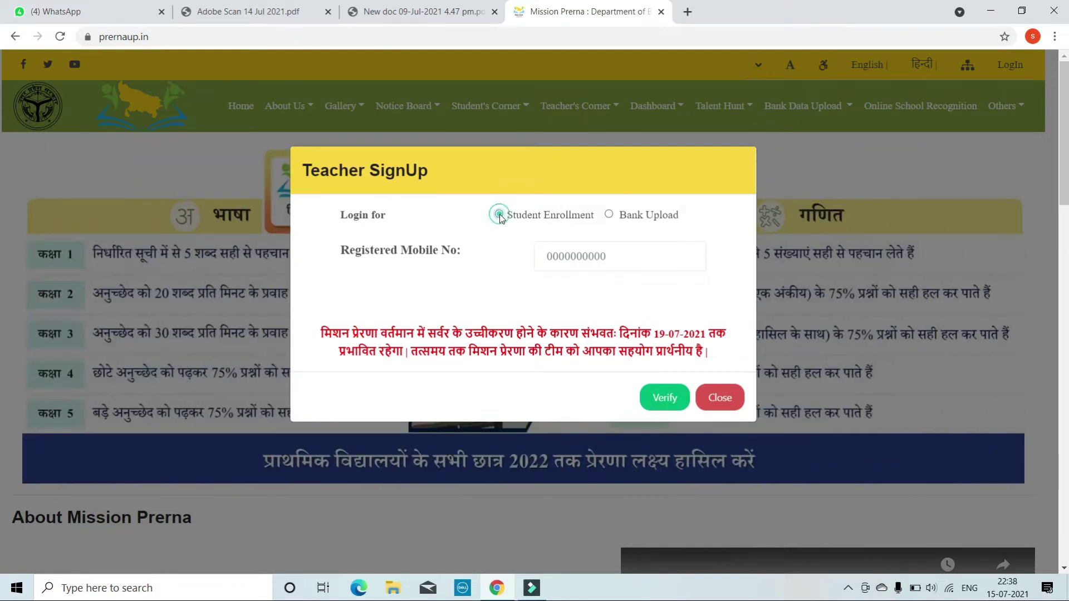
pyautogui.click(605, 256)
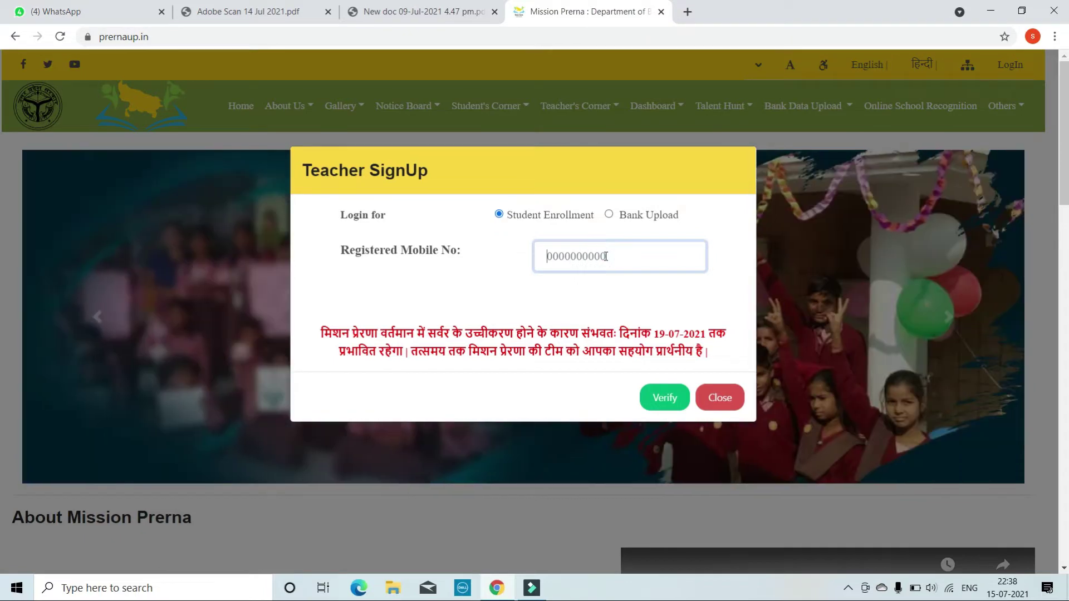
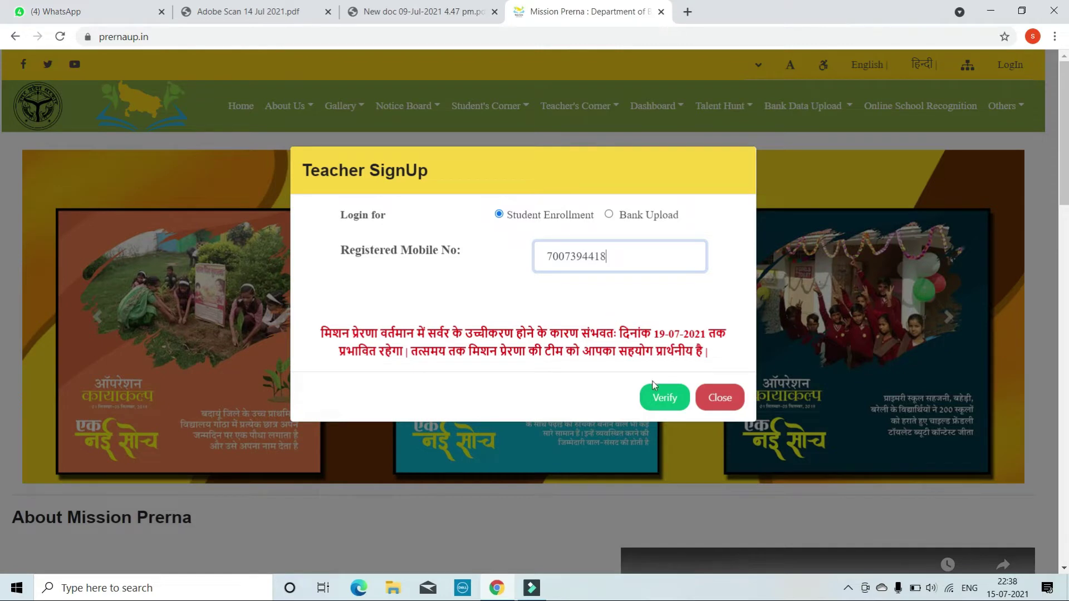
pyautogui.click(661, 399)
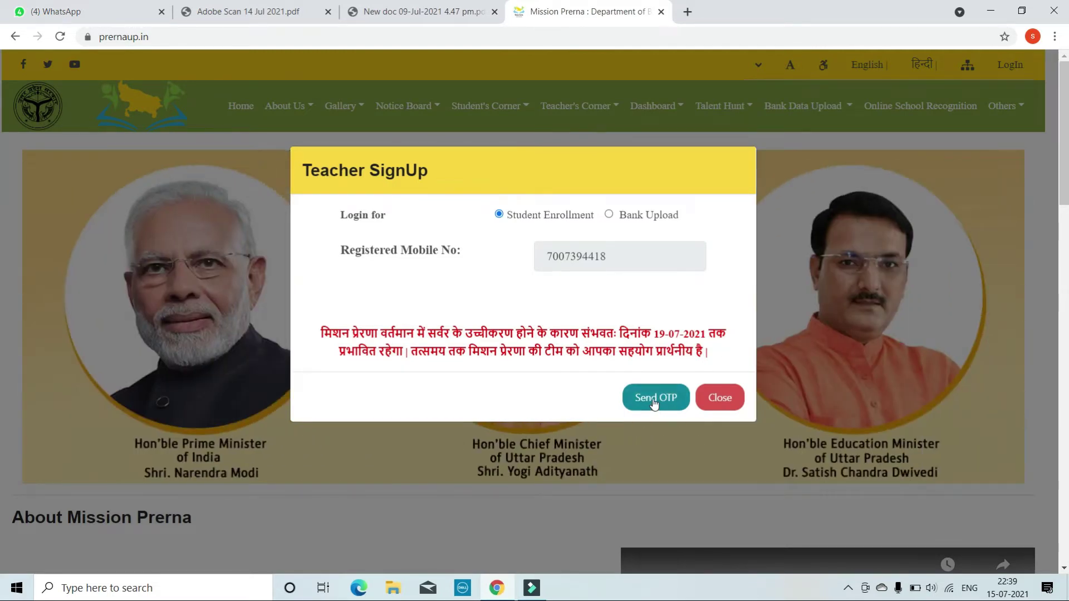
pyautogui.click(654, 401)
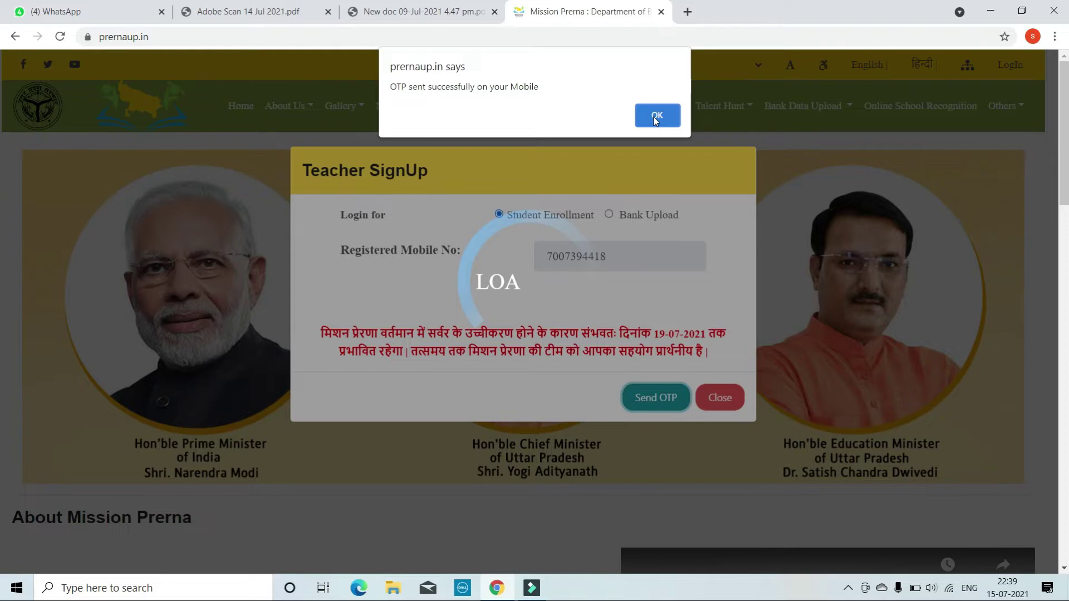
pyautogui.click(656, 121)
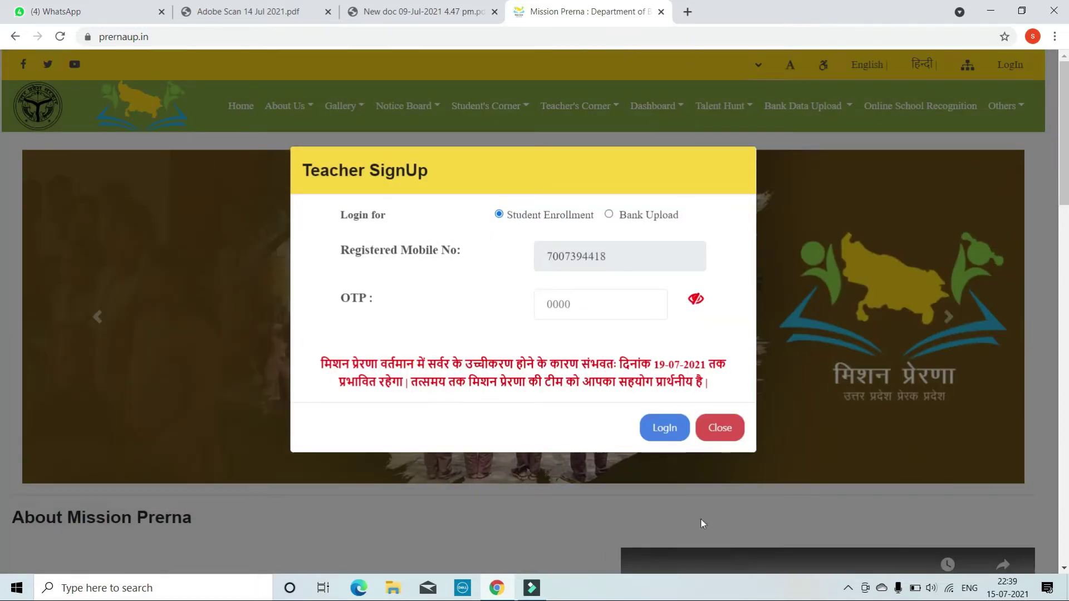
# Show the hidden tray icons and open, then close, the screen recorder's menu
pyautogui.click(849, 589)
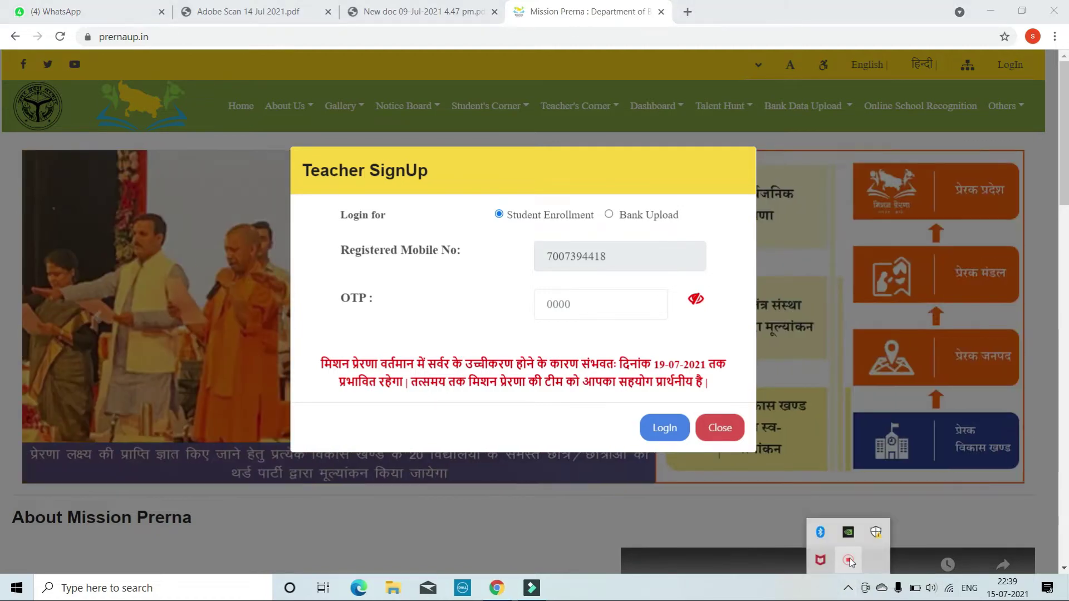
pyautogui.rightClick(849, 562)
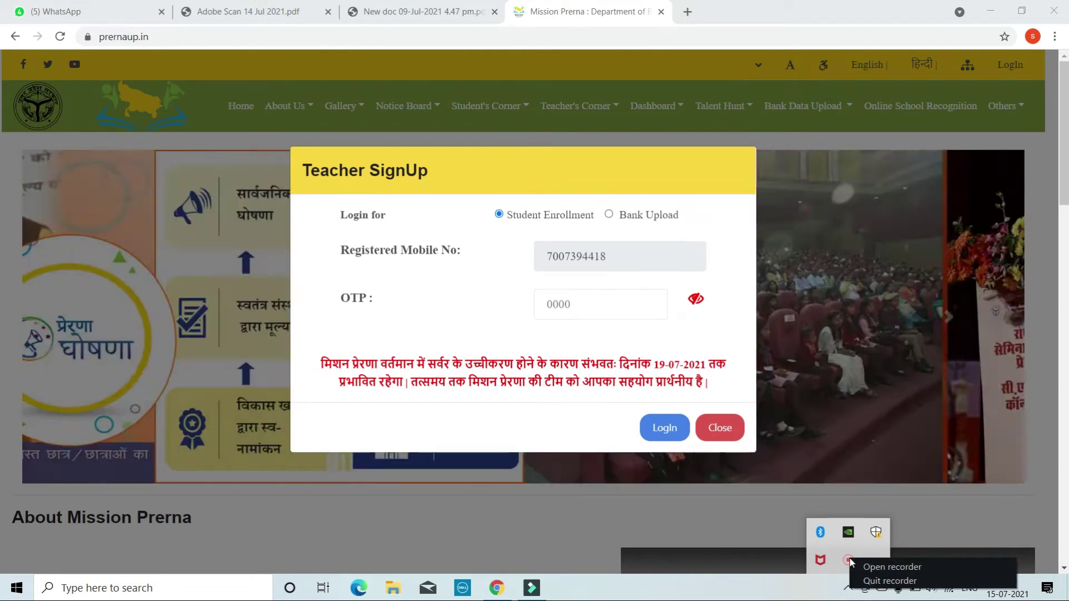
pyautogui.click(849, 561)
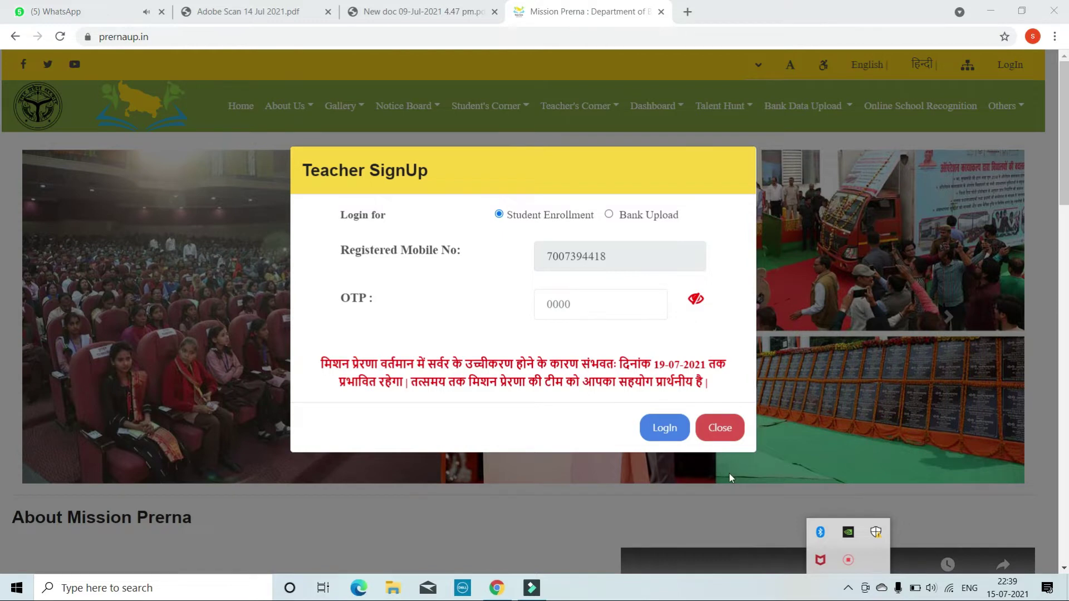
# Enter the received OTP, log in, and acknowledge the already-logged-in warning
pyautogui.click(592, 309)
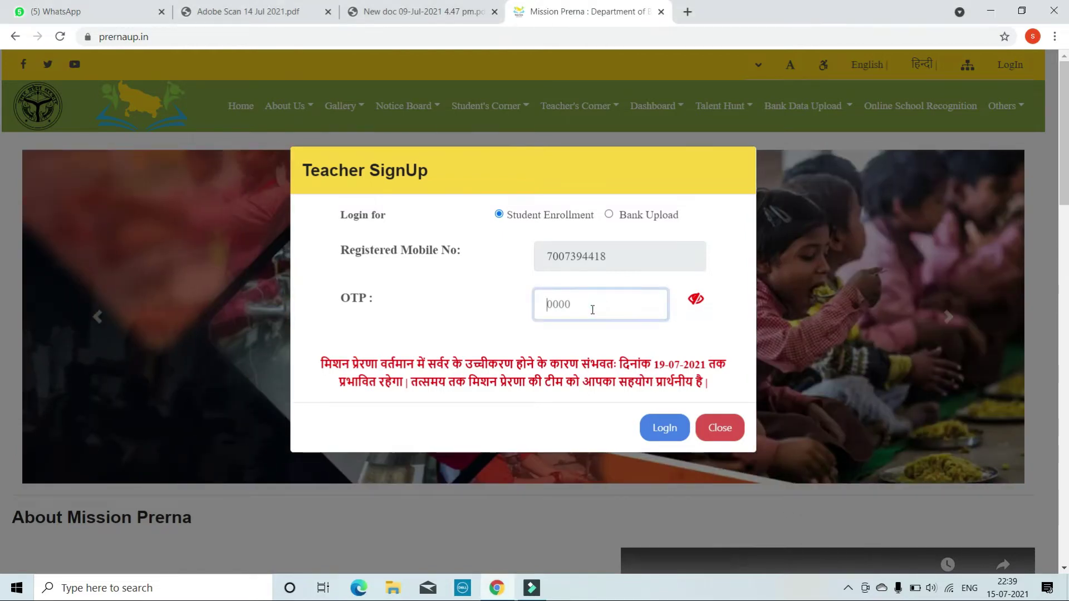
pyautogui.write('••••')
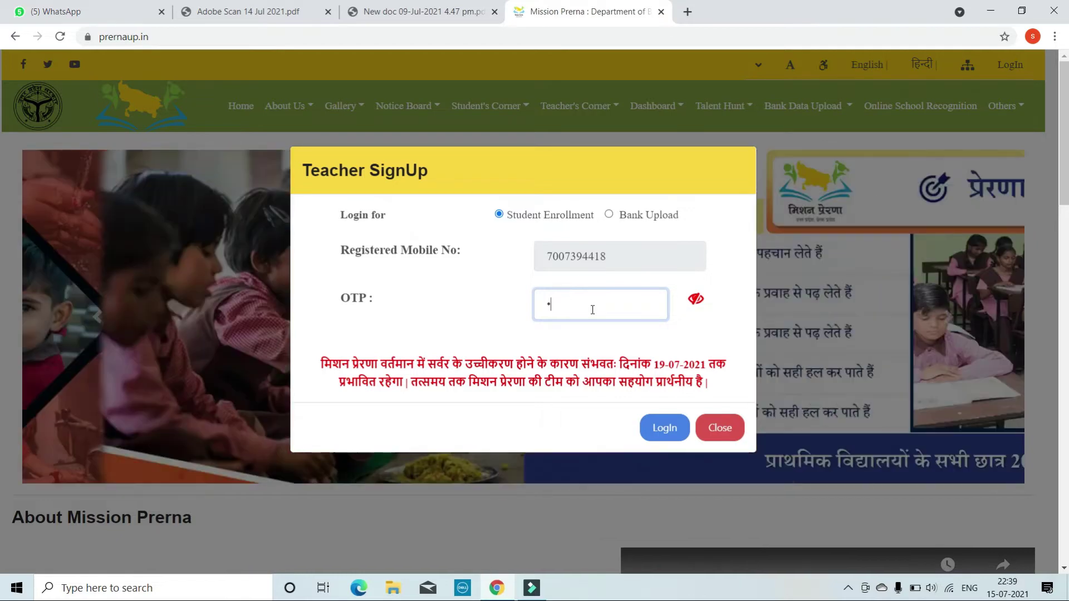
pyautogui.click(680, 426)
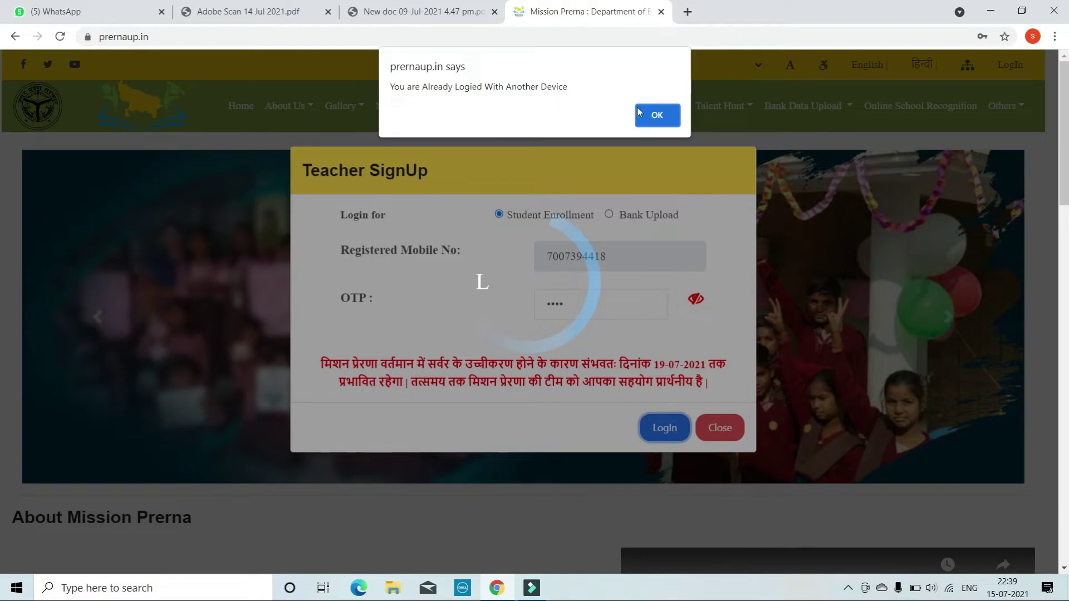
pyautogui.click(670, 113)
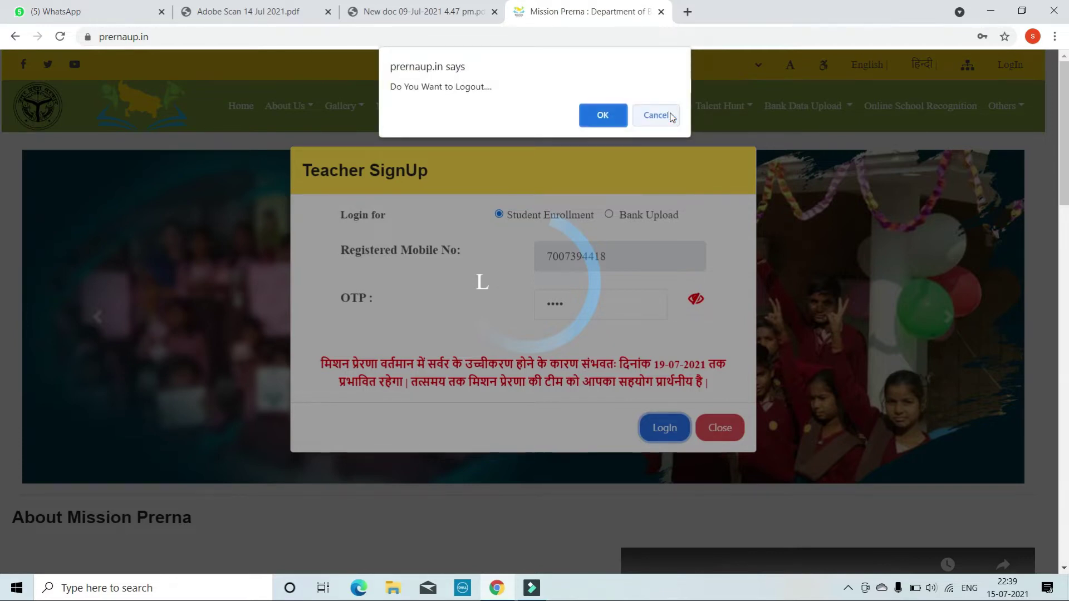
# Log out the other-device session and continue logging in as the teacher
pyautogui.click(598, 114)
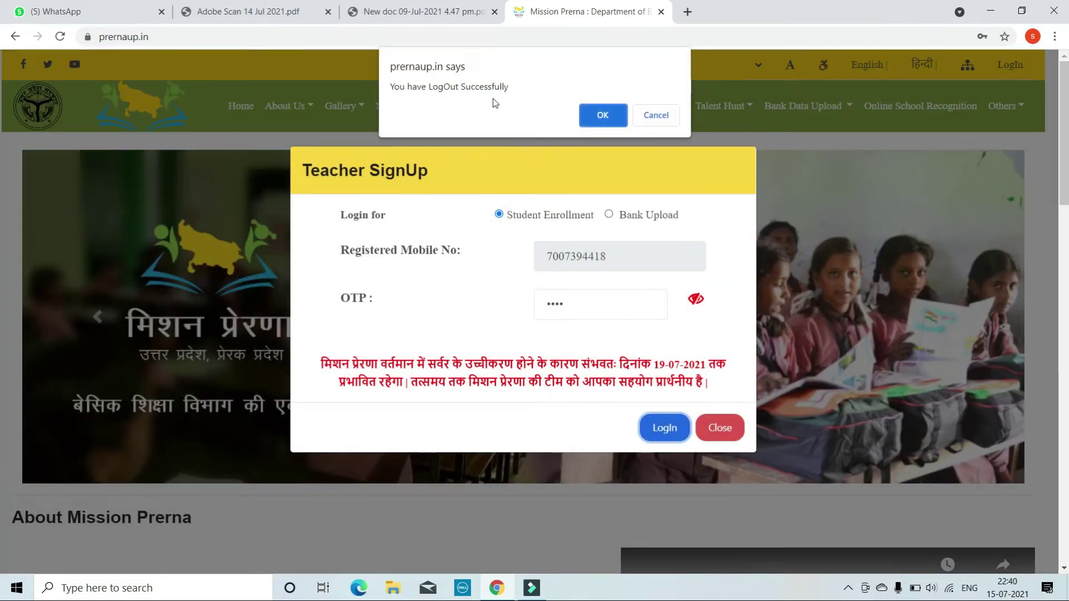
pyautogui.click(603, 115)
pyautogui.click(592, 117)
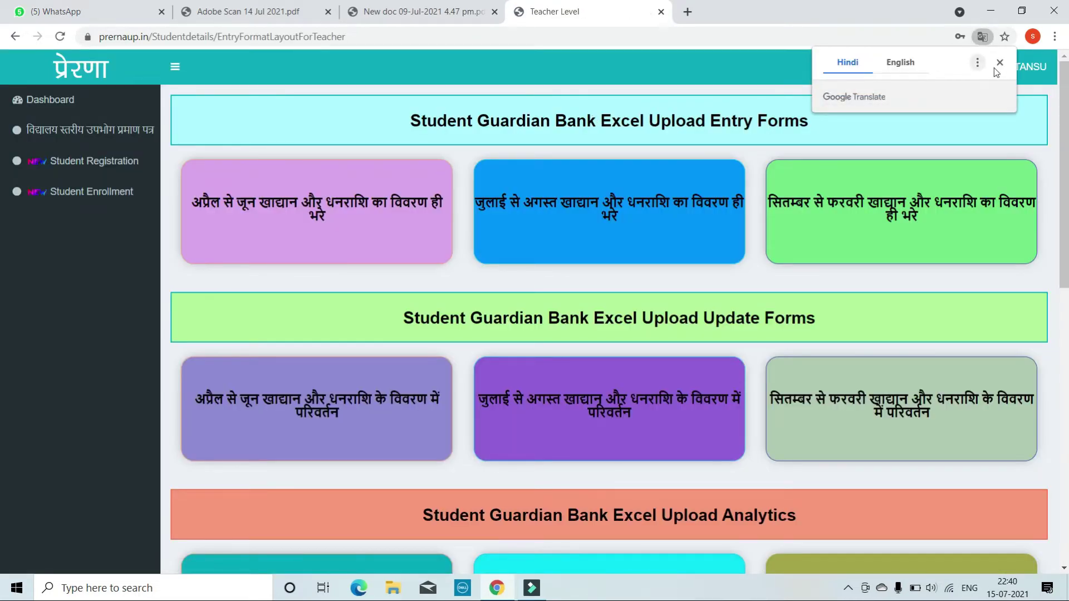
# Dismiss the Google Translate offer and open Student Enrollment from the sidebar
pyautogui.click(995, 63)
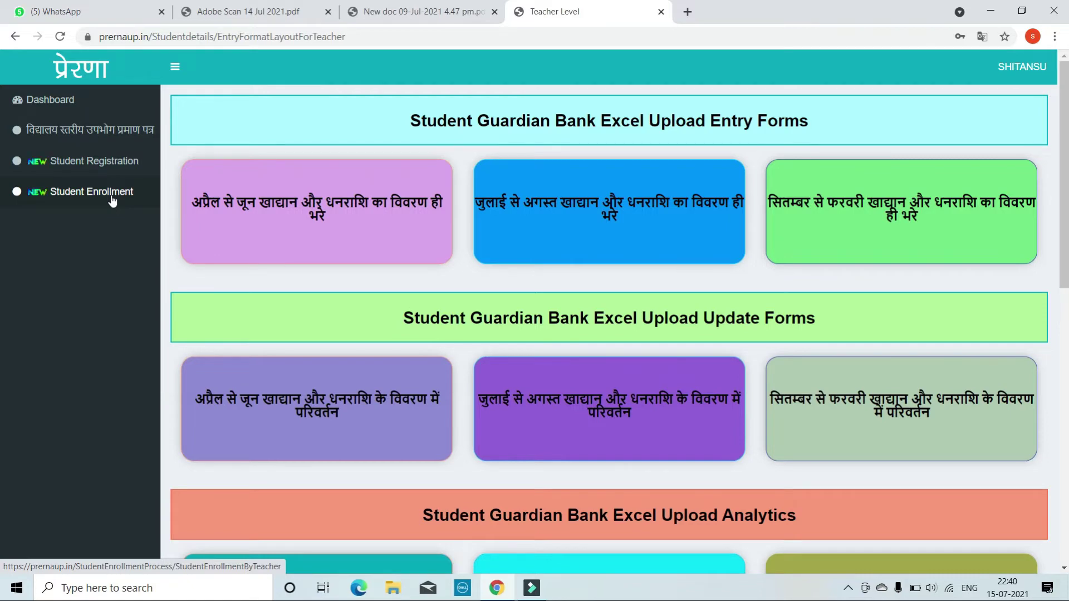
pyautogui.click(111, 196)
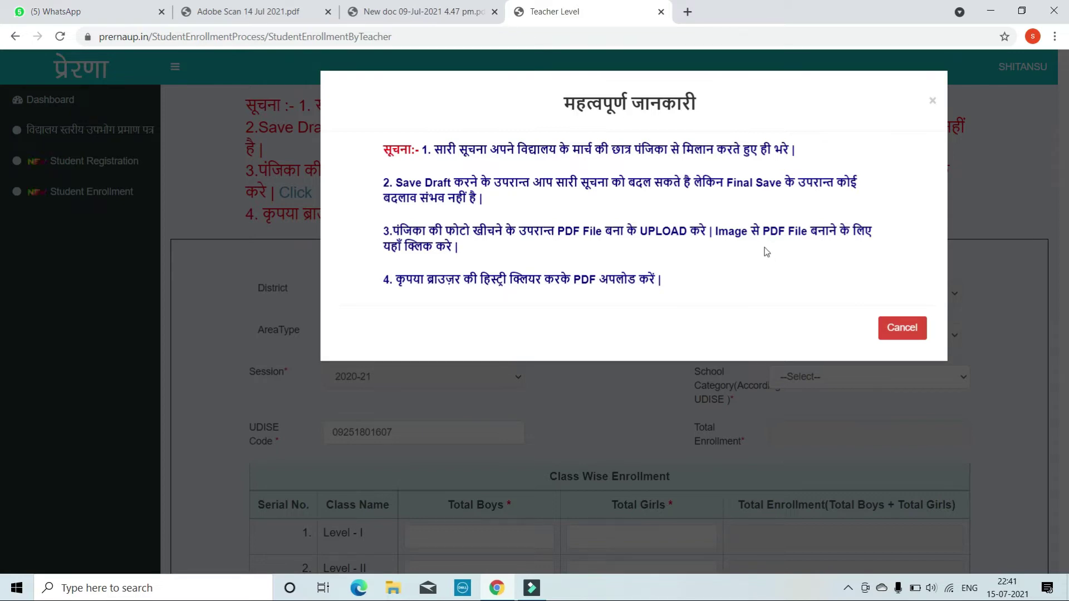
# Cancel the important-information notice and look over the form, leaving UDISE Code unchanged
pyautogui.click(901, 328)
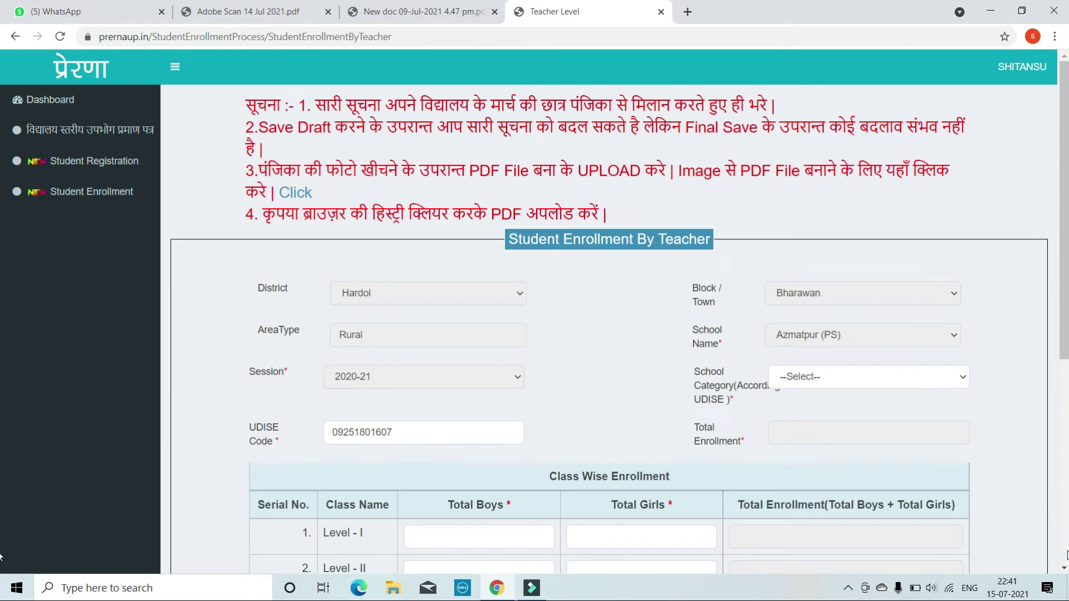
pyautogui.scroll(-5, 1064, 566)
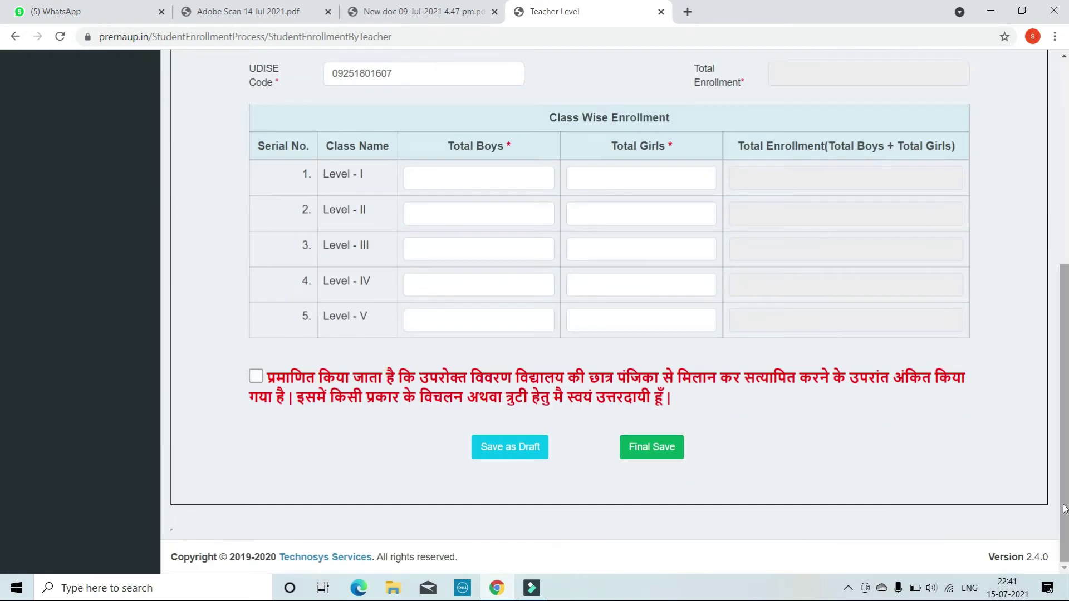
pyautogui.click(1064, 56)
pyautogui.click(1064, 57)
pyautogui.click(1064, 57)
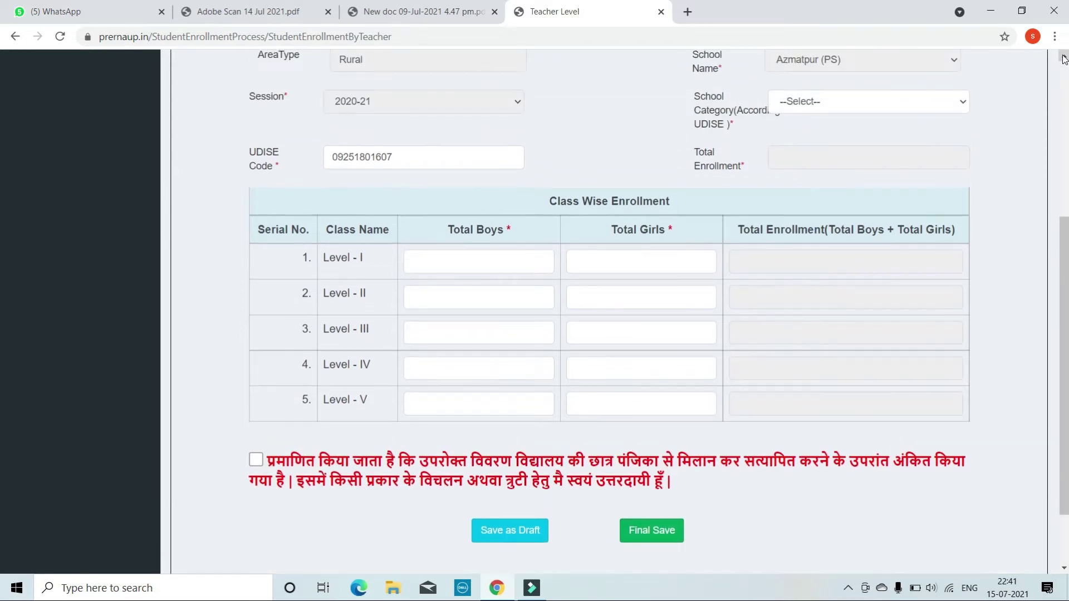
pyautogui.click(1064, 56)
pyautogui.click(1064, 57)
pyautogui.click(1064, 57)
pyautogui.click(1064, 56)
pyautogui.click(1064, 57)
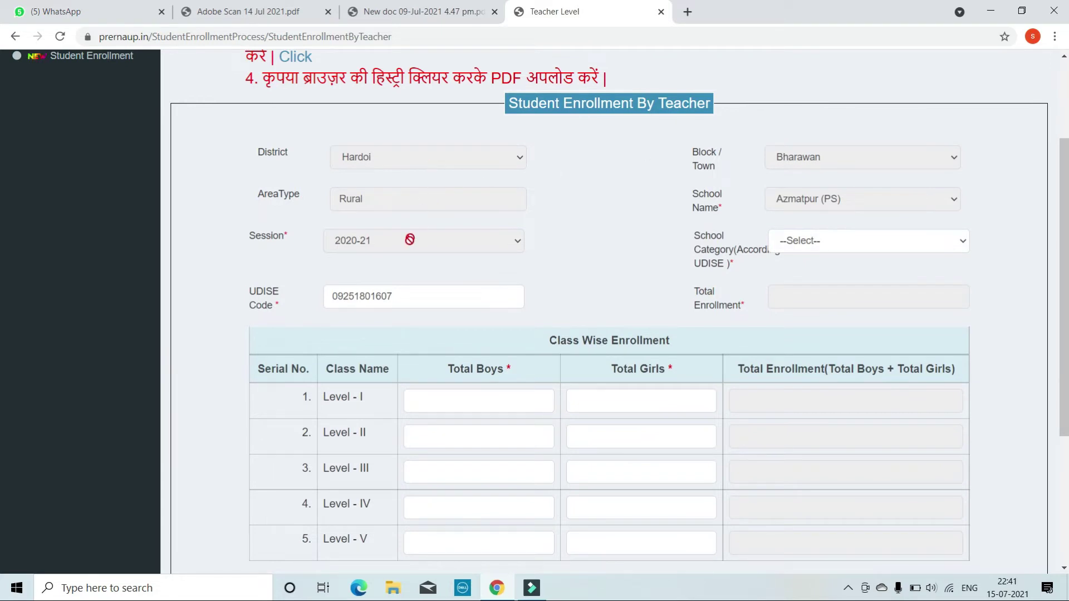
pyautogui.click(412, 297)
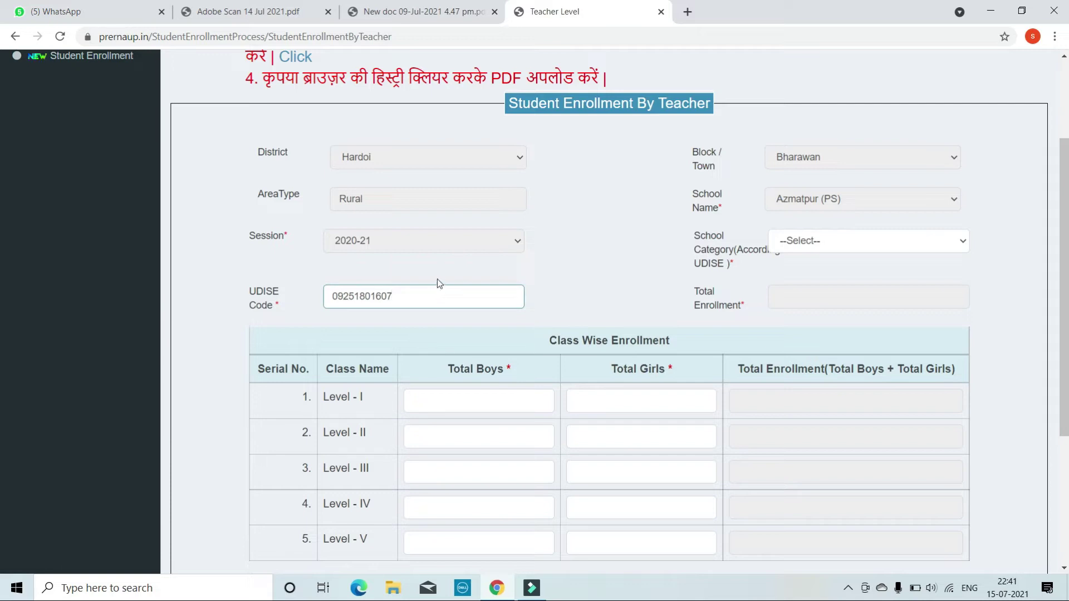
pyautogui.click(441, 274)
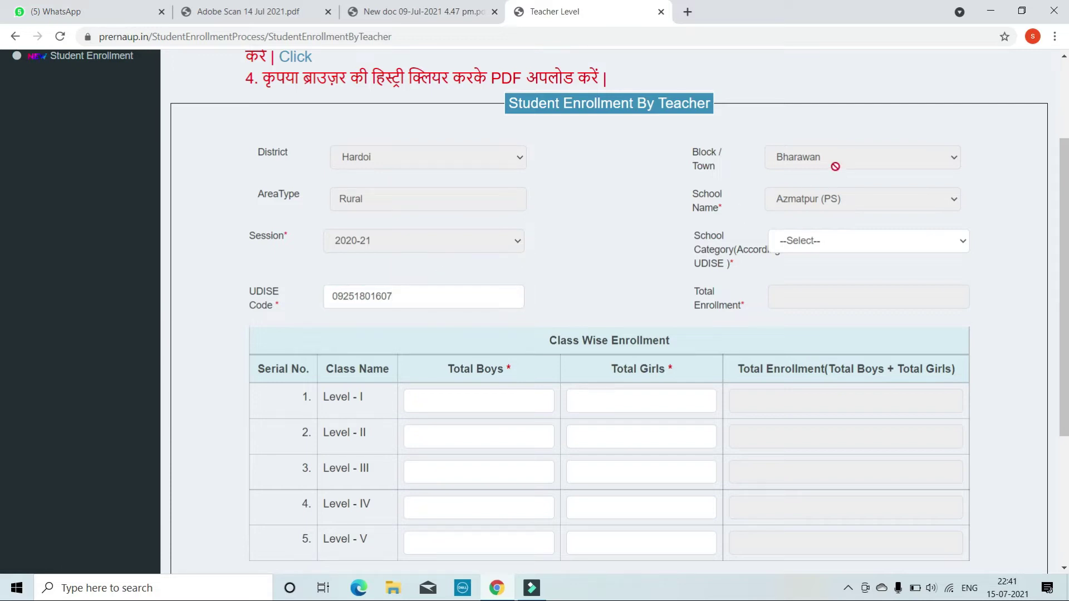
# Choose Department of Education as School Category and check the auto-calculated Total Enrollment
pyautogui.click(811, 243)
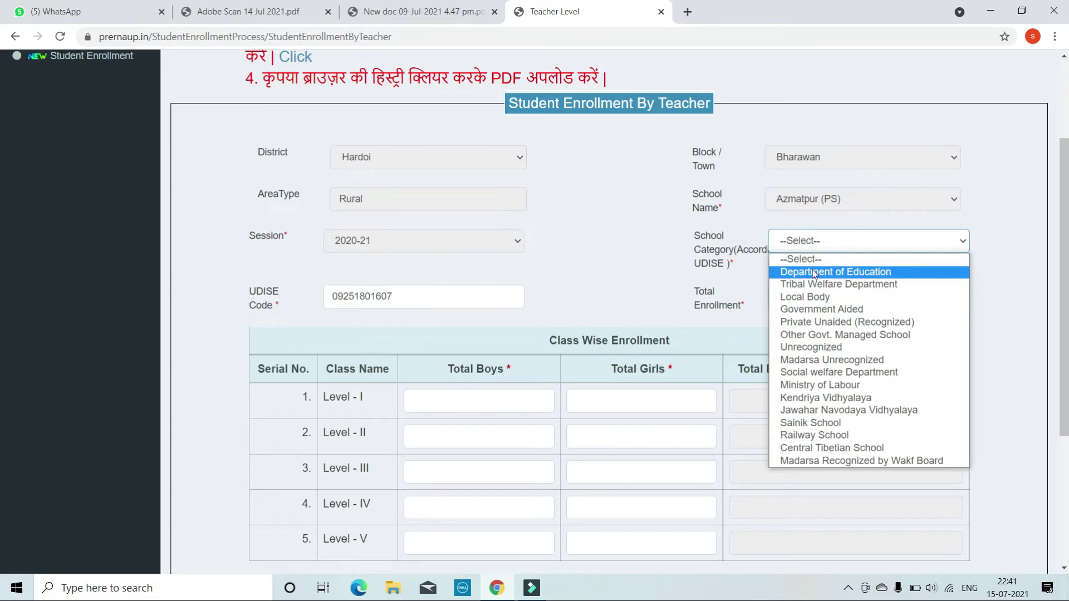
pyautogui.click(814, 273)
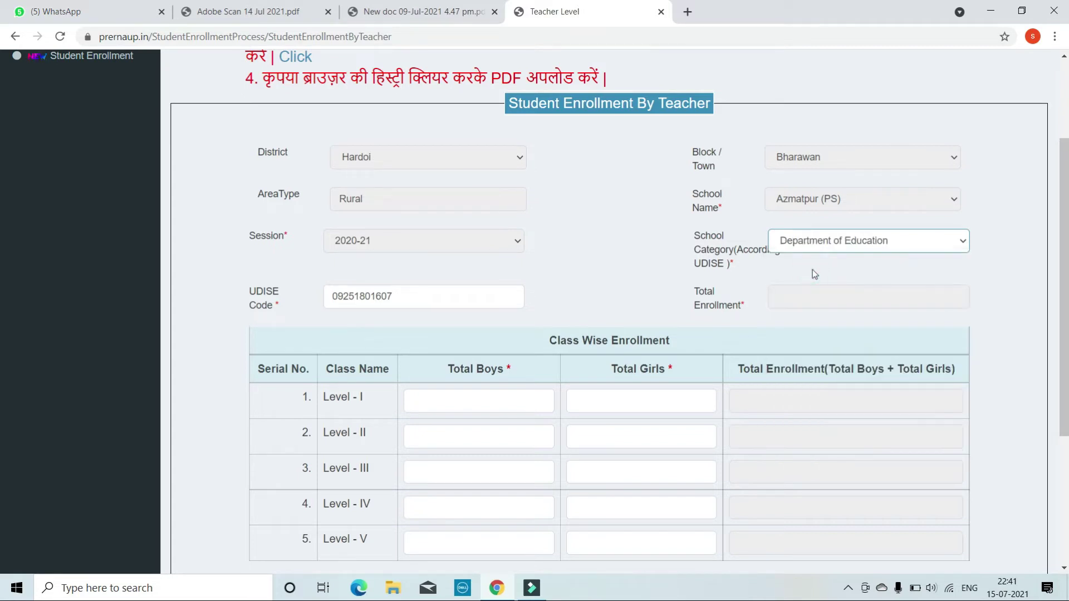
pyautogui.click(798, 299)
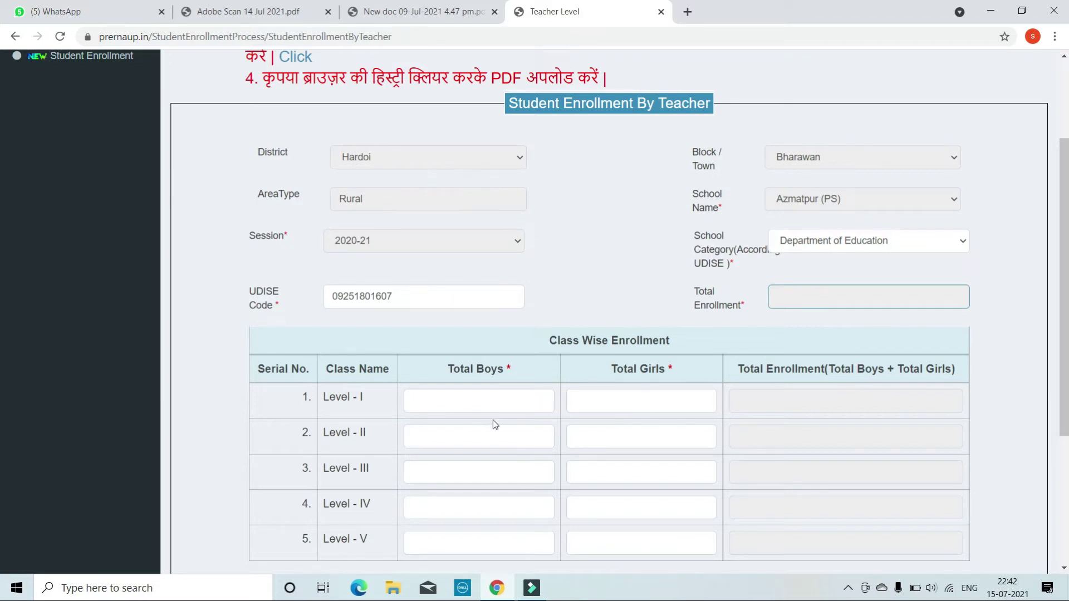
pyautogui.click(1062, 566)
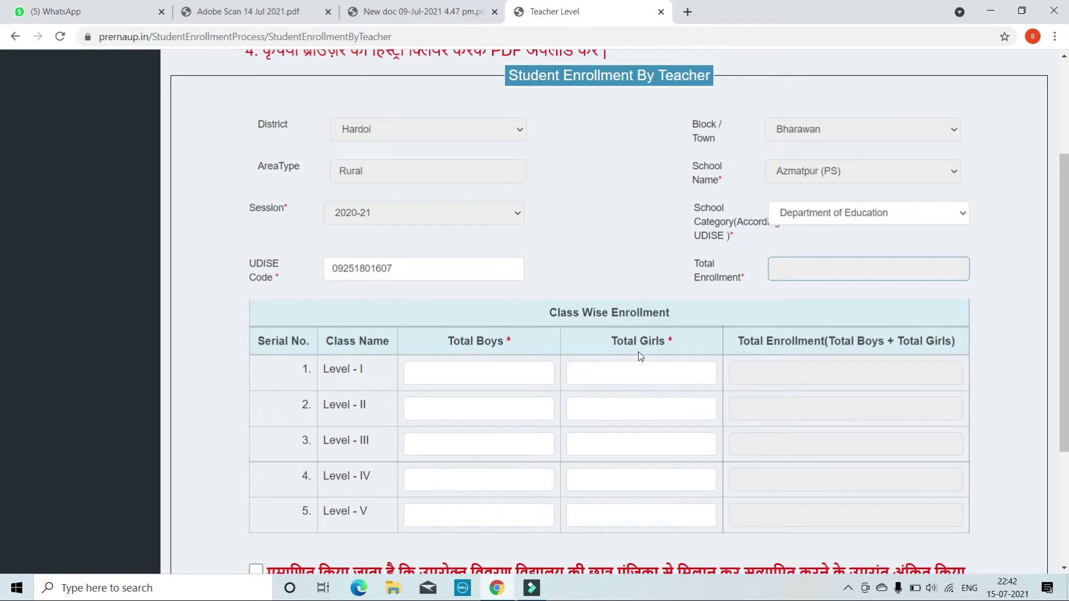
# Enter 10 boys and 10 girls for Level I, bringing the total to 20
pyautogui.click(490, 372)
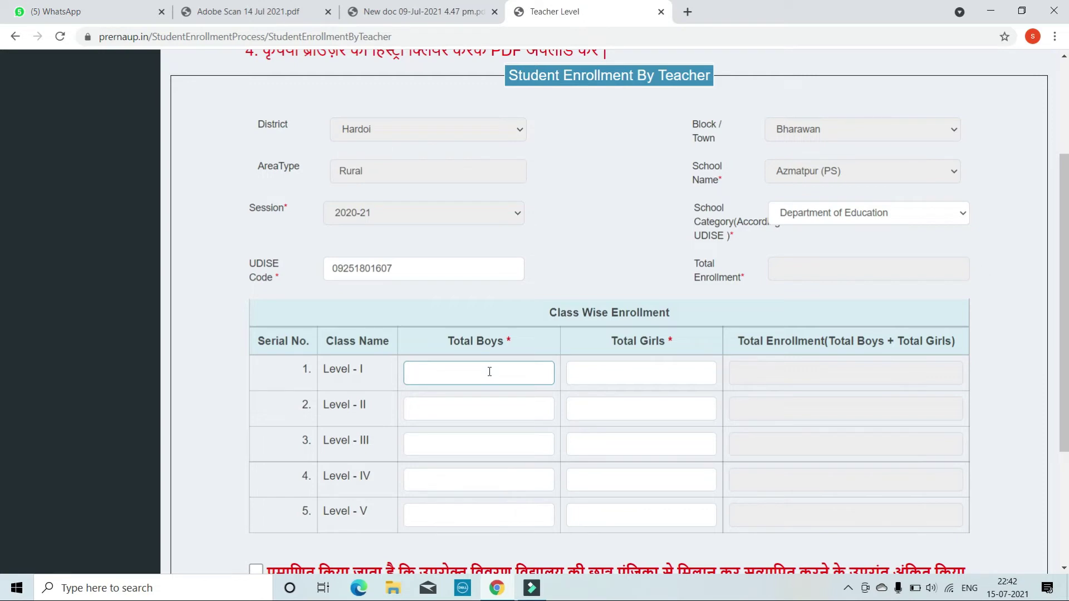
pyautogui.write('10')
pyautogui.click(603, 373)
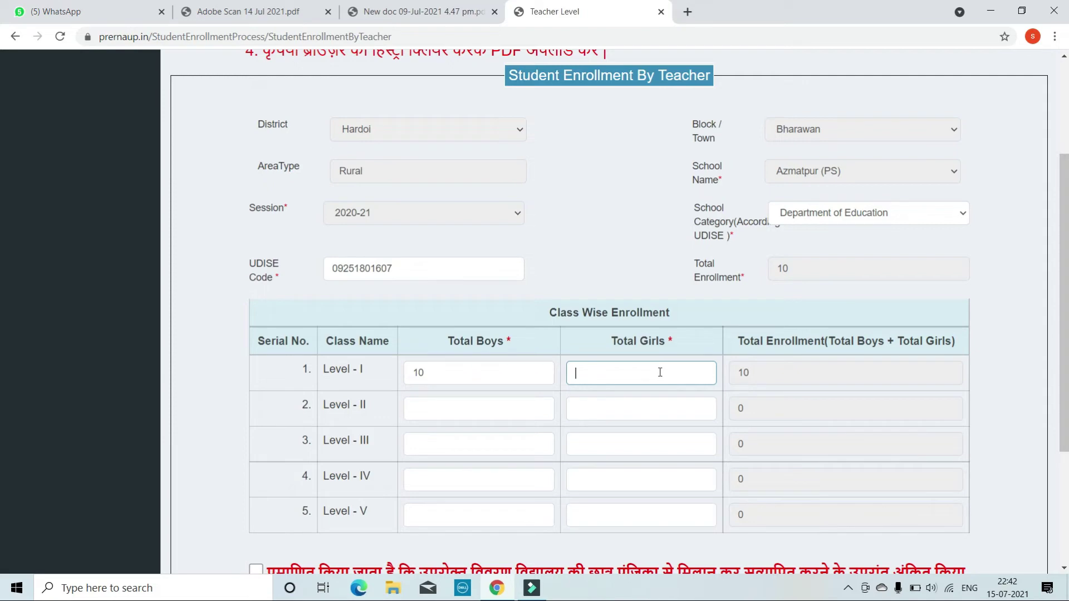
pyautogui.write('10')
pyautogui.click(719, 381)
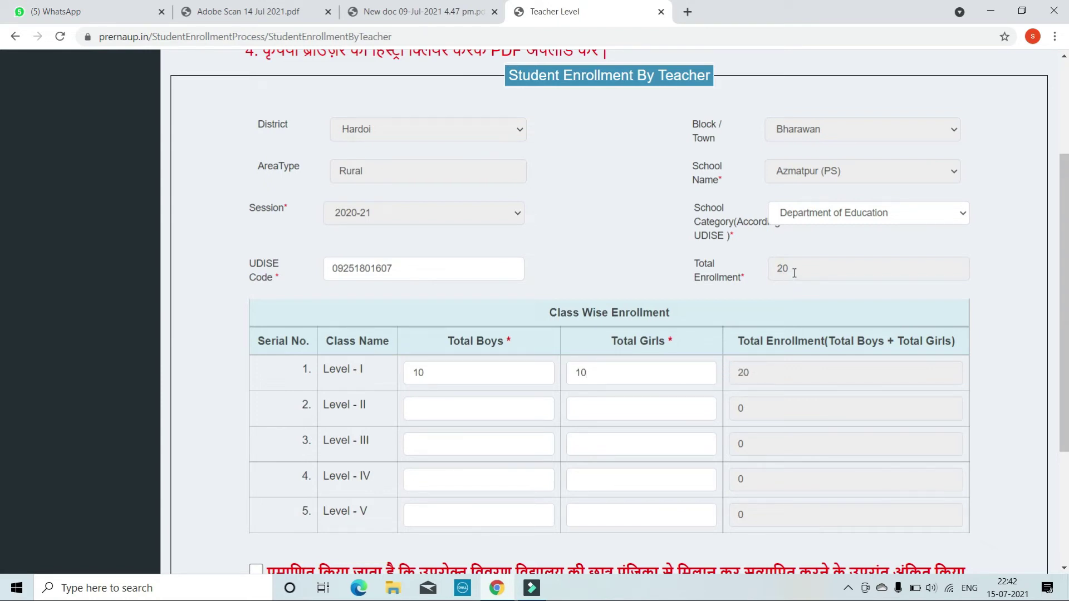
# Enter 10 boys for Level II so Total Enrollment reads 30
pyautogui.click(480, 412)
pyautogui.write('10')
pyautogui.click(561, 404)
pyautogui.click(615, 372)
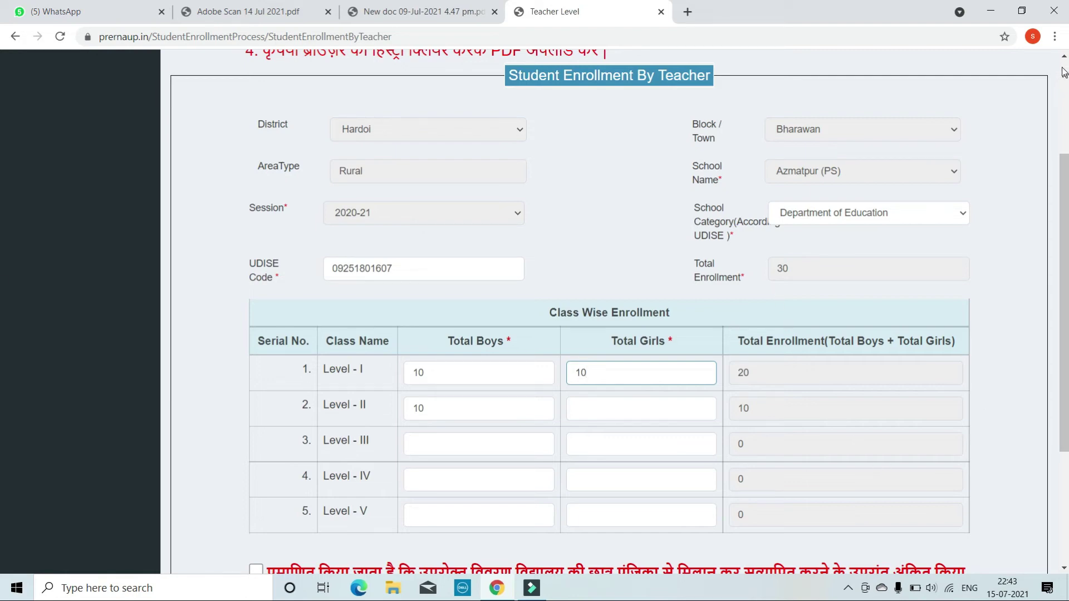
pyautogui.scroll(3, 1063, 59)
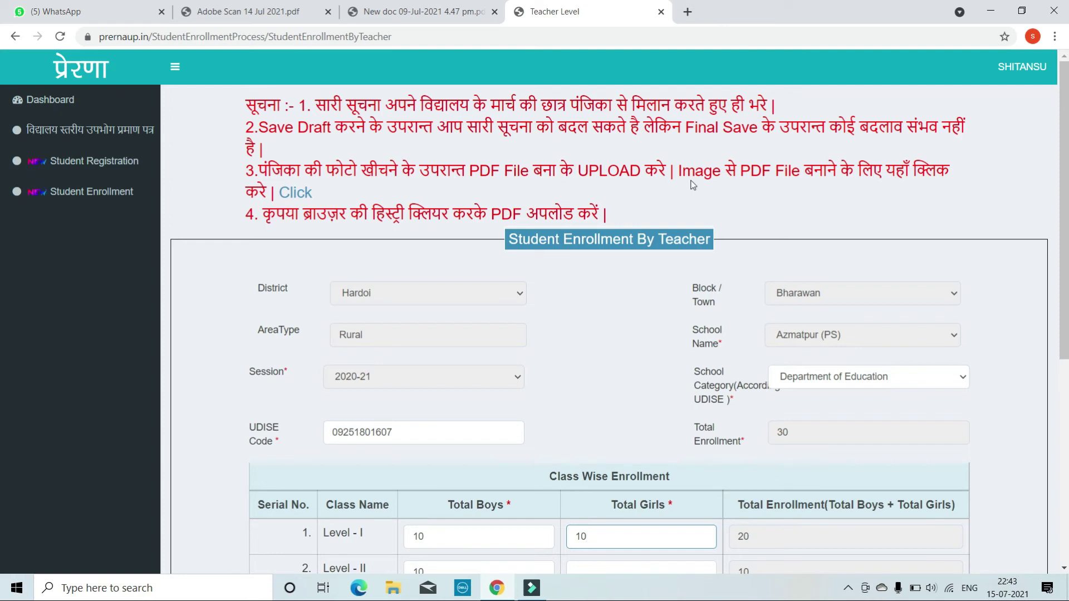
pyautogui.doubleClick(736, 173)
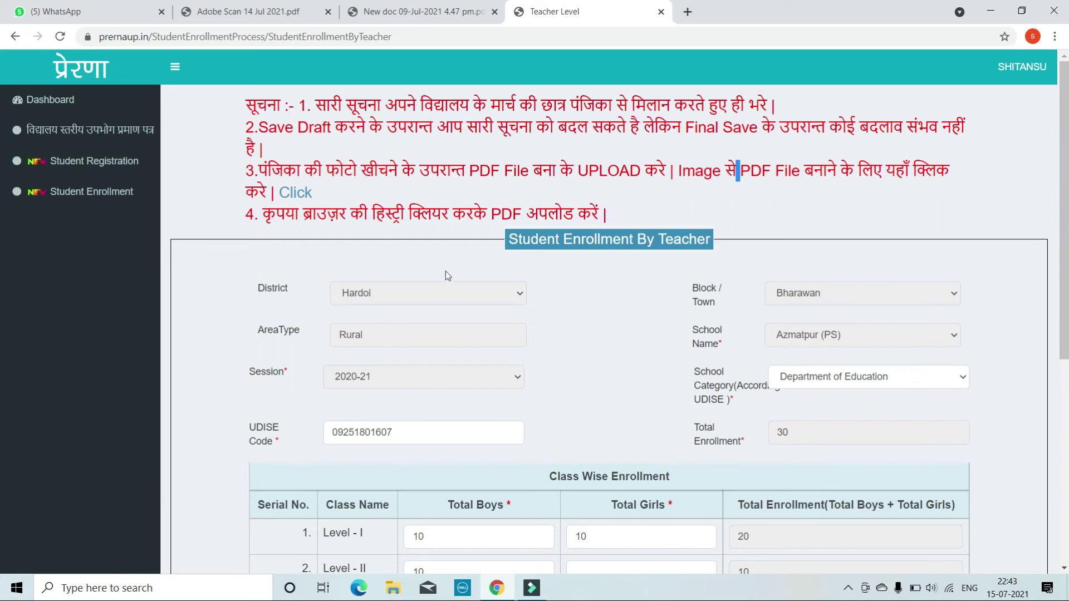
pyautogui.click(1064, 568)
pyautogui.scroll(-3, 1064, 568)
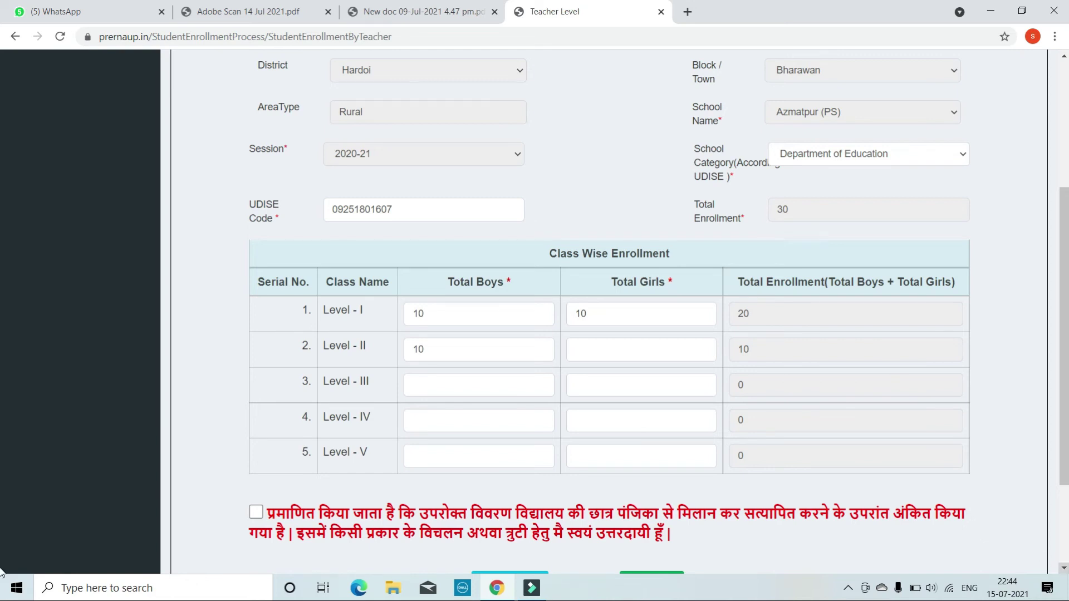
pyautogui.click(1064, 568)
pyautogui.scroll(-2, 1064, 568)
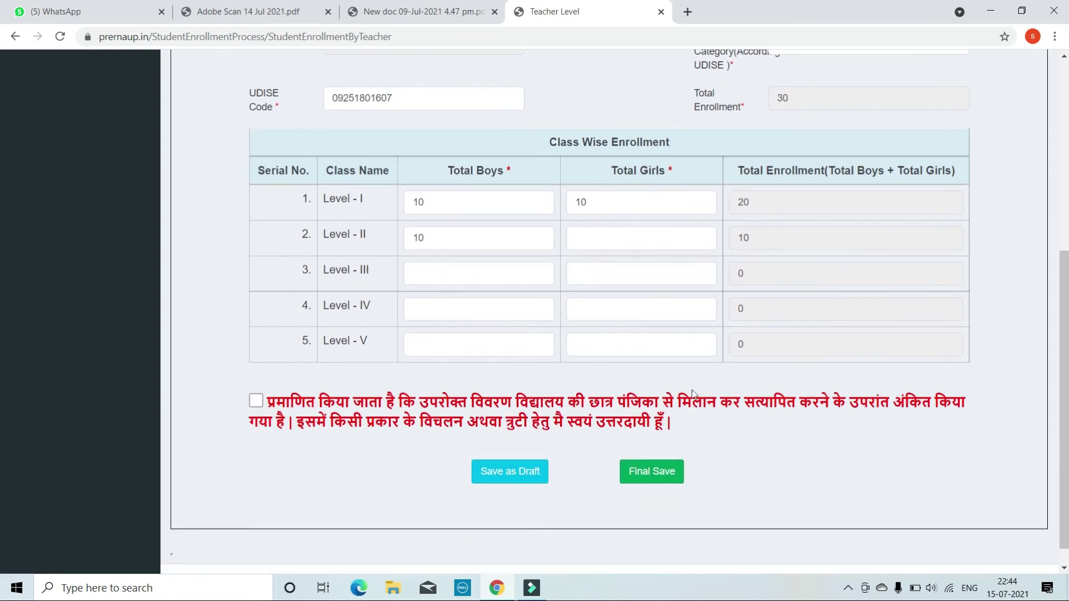
pyautogui.click(257, 399)
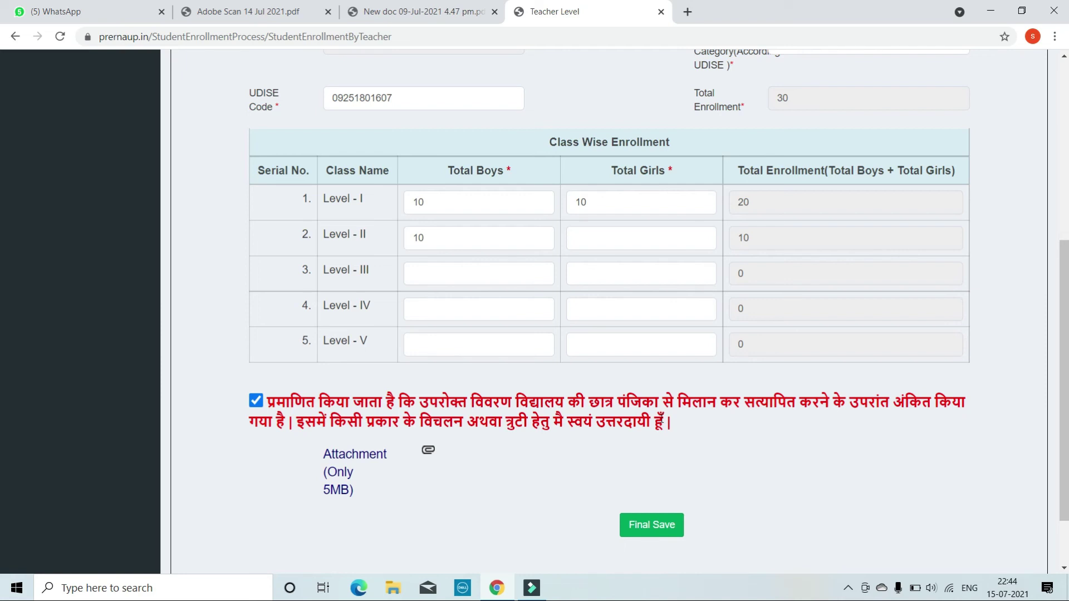
pyautogui.click(255, 402)
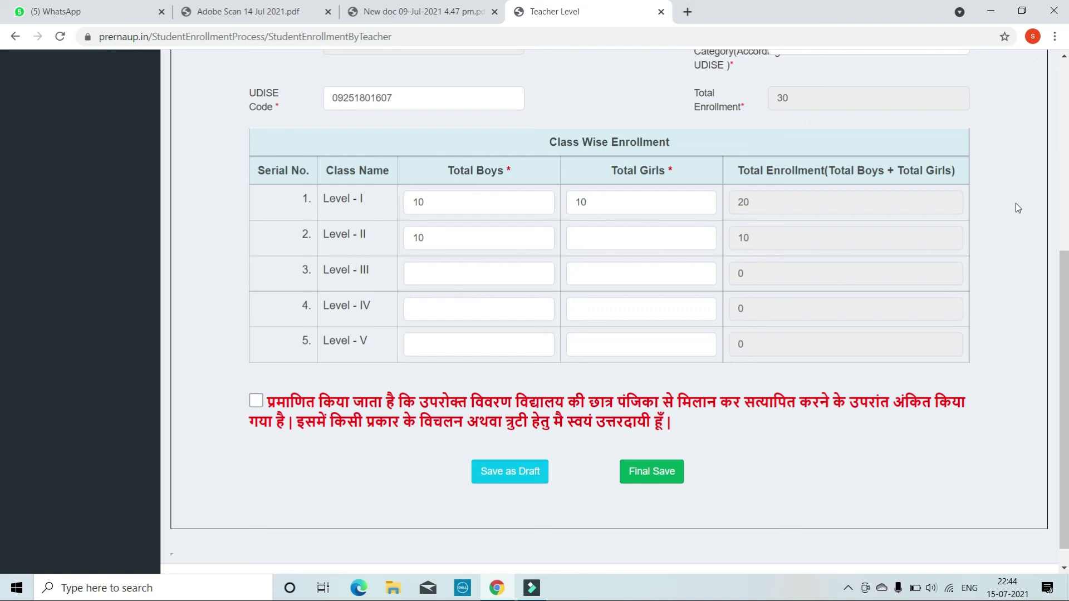
pyautogui.click(1064, 57)
pyautogui.moveTo(1064, 58); pyautogui.dragTo(1064, 60)
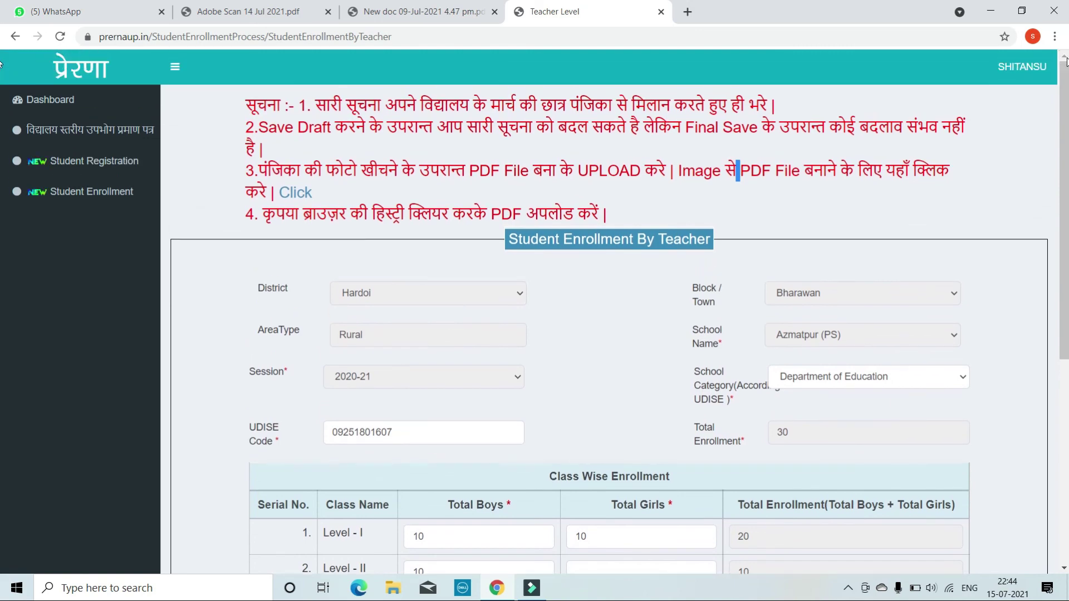